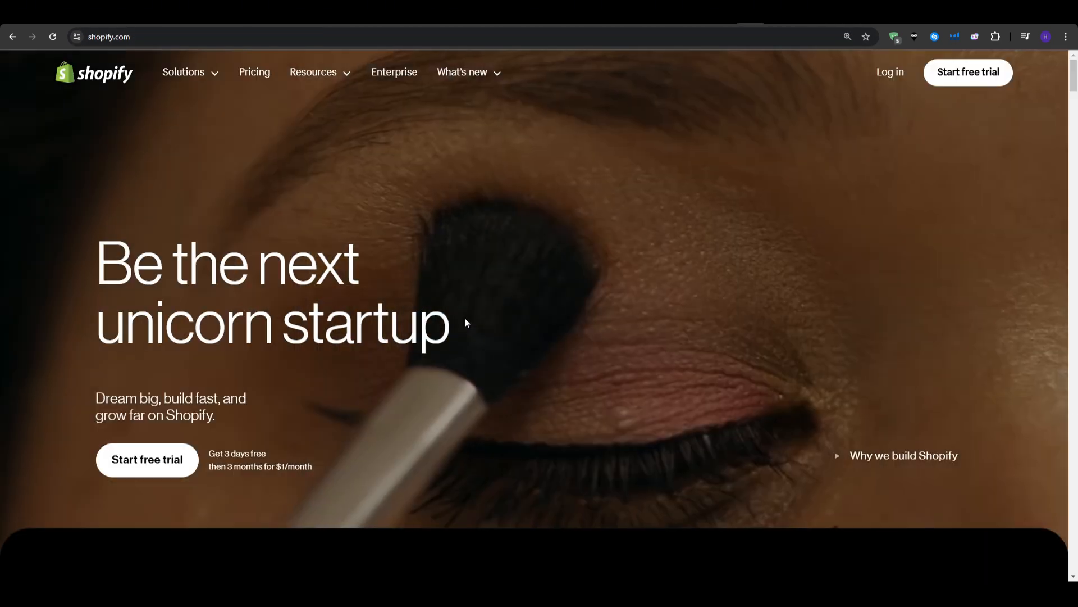
Look over the Shopify homepage and open the pricing page to examine the plans and the Basic plan's introductory offer
{"action": "scroll", "coordinate": [455, 298], "scroll_direction": "down", "scroll_amount": 4}
{"action": "scroll", "coordinate": [465, 224], "scroll_direction": "down", "scroll_amount": 6}
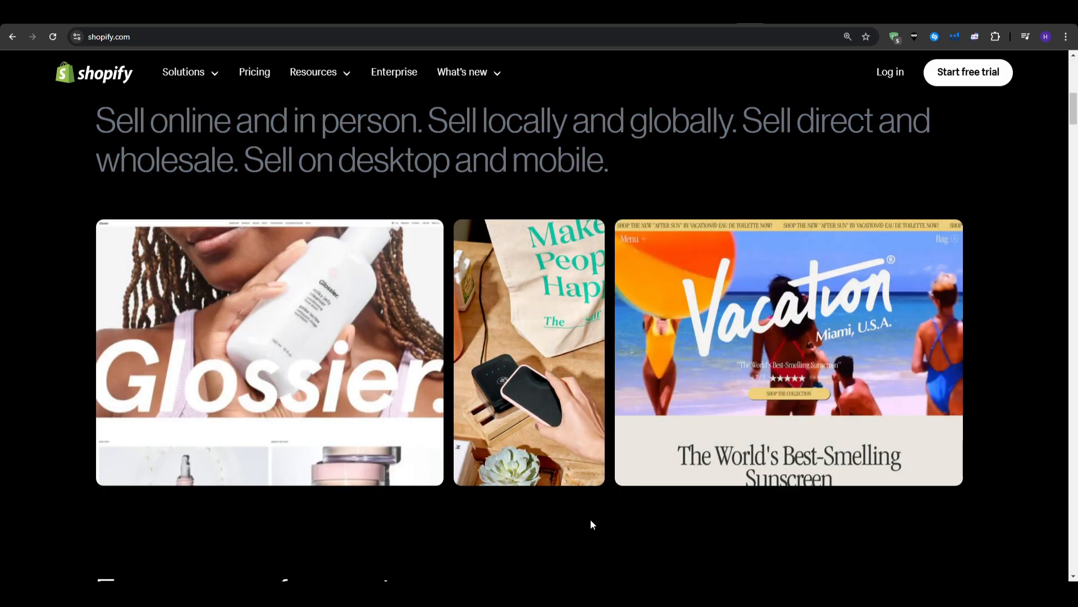
{"action": "scroll", "coordinate": [591, 519], "scroll_direction": "down", "scroll_amount": 7}
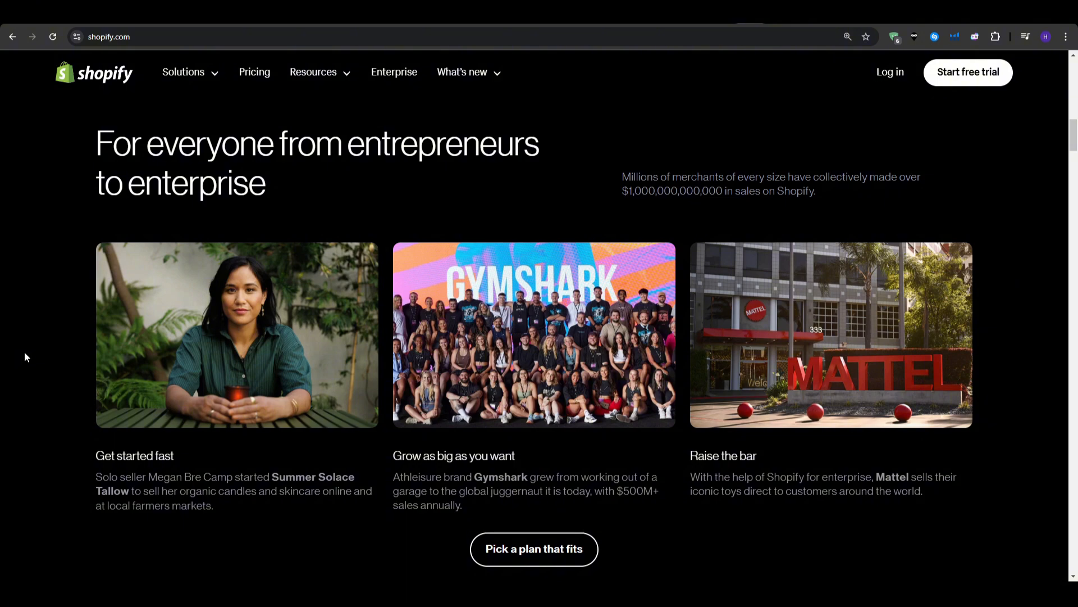
{"action": "scroll", "coordinate": [24, 351], "scroll_direction": "down", "scroll_amount": 10}
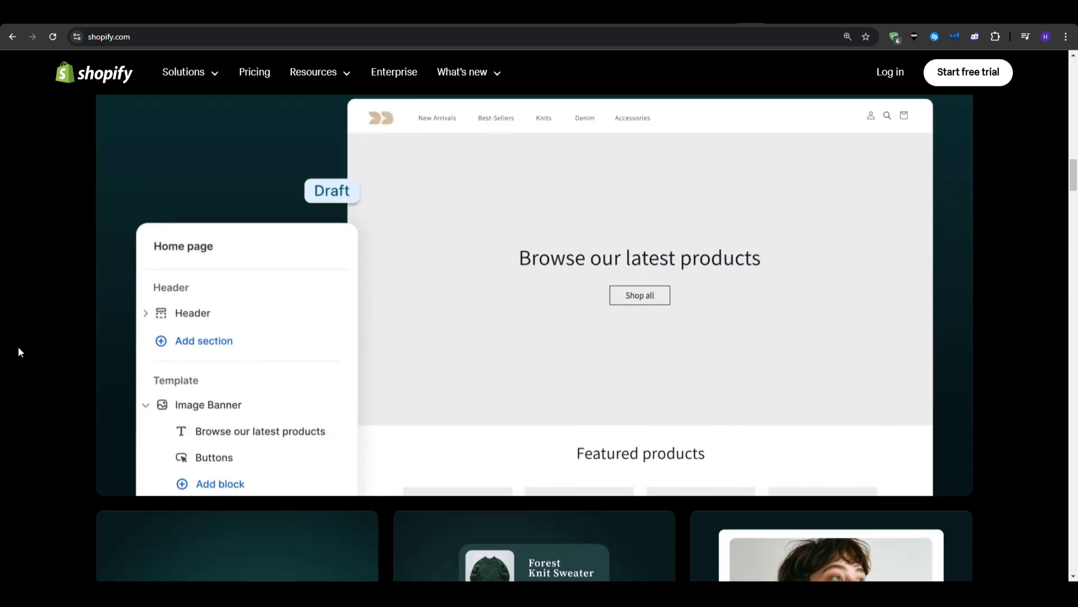
{"action": "scroll", "coordinate": [339, 301], "scroll_direction": "up", "scroll_amount": 1}
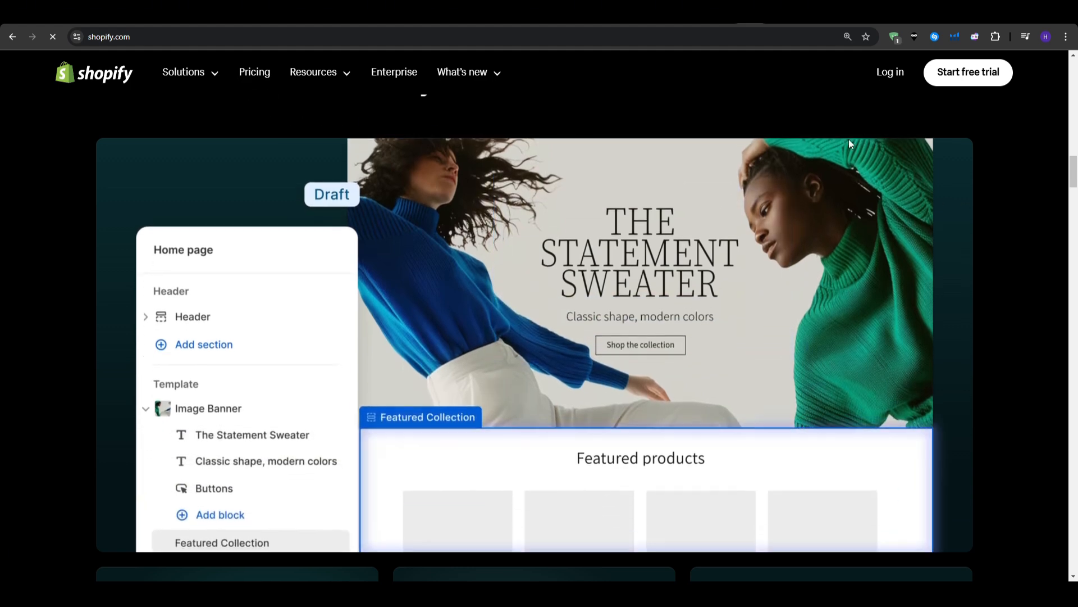
{"action": "left_click", "coordinate": [254, 72]}
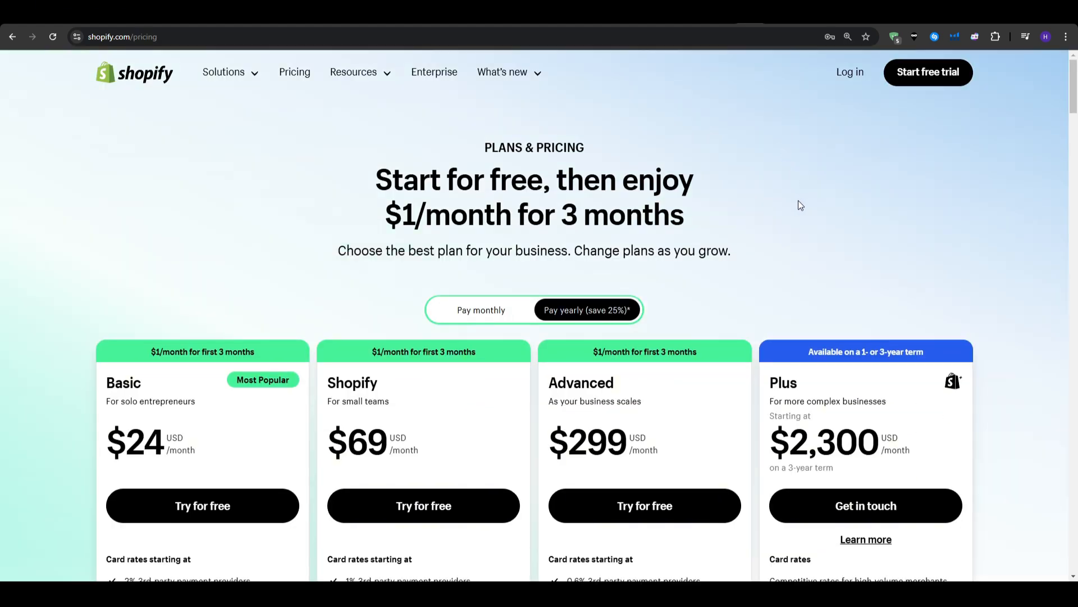
{"action": "scroll", "coordinate": [801, 205], "scroll_direction": "down", "scroll_amount": 4}
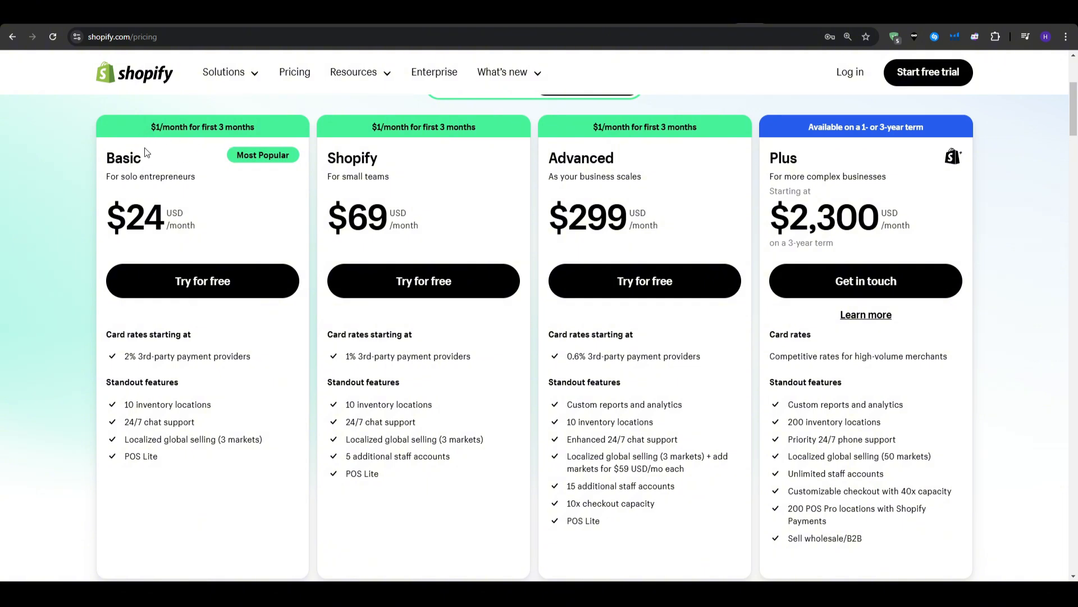
{"action": "left_click_drag", "start_coordinate": [150, 130], "coordinate": [255, 128]}
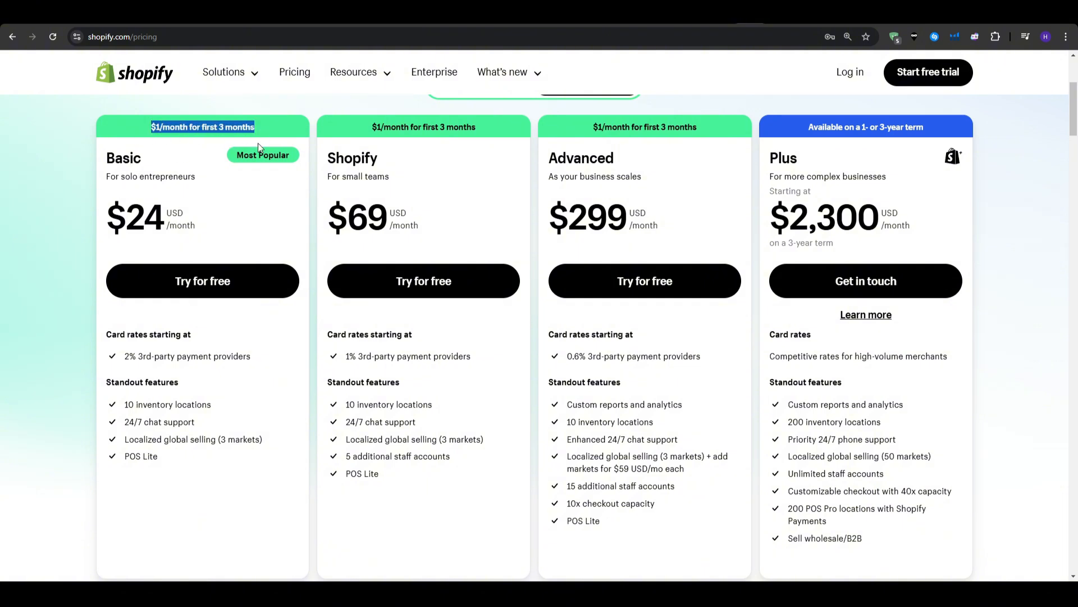
{"action": "left_click", "coordinate": [76, 245]}
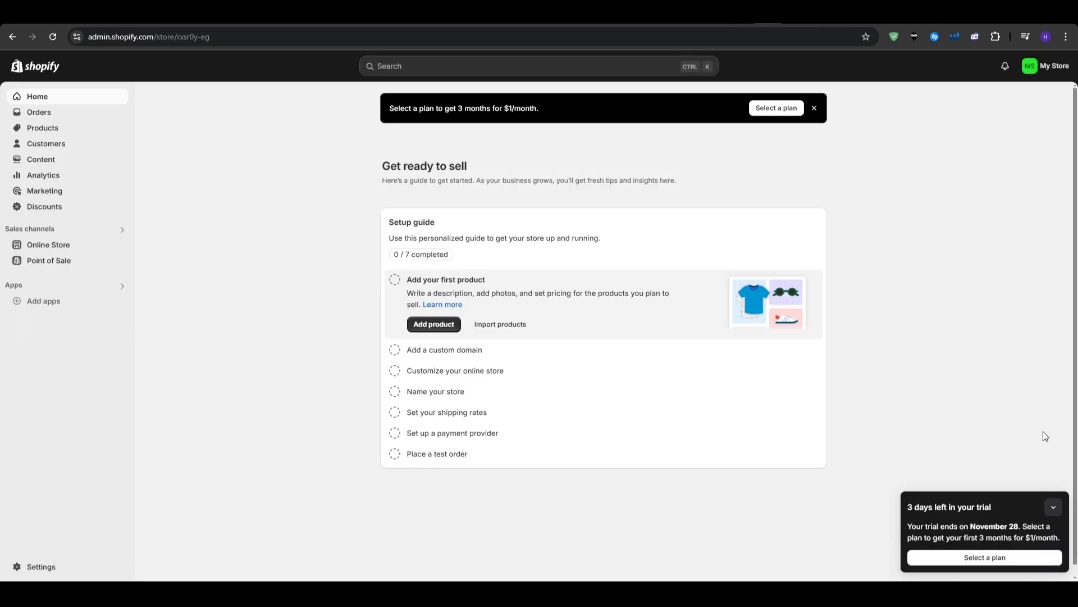
Collapse the store's trial notice and search the Shopify App Store for "autods", opening the Auto DS: AI Dropshipping & POD listing
{"action": "left_click", "coordinate": [1054, 507]}
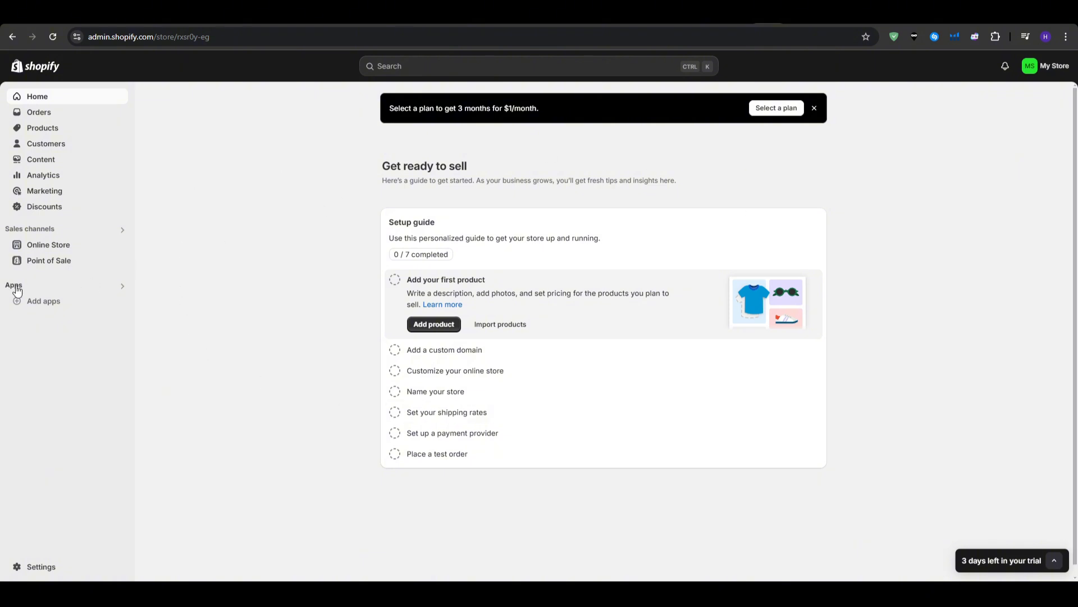
{"action": "left_click", "coordinate": [29, 305]}
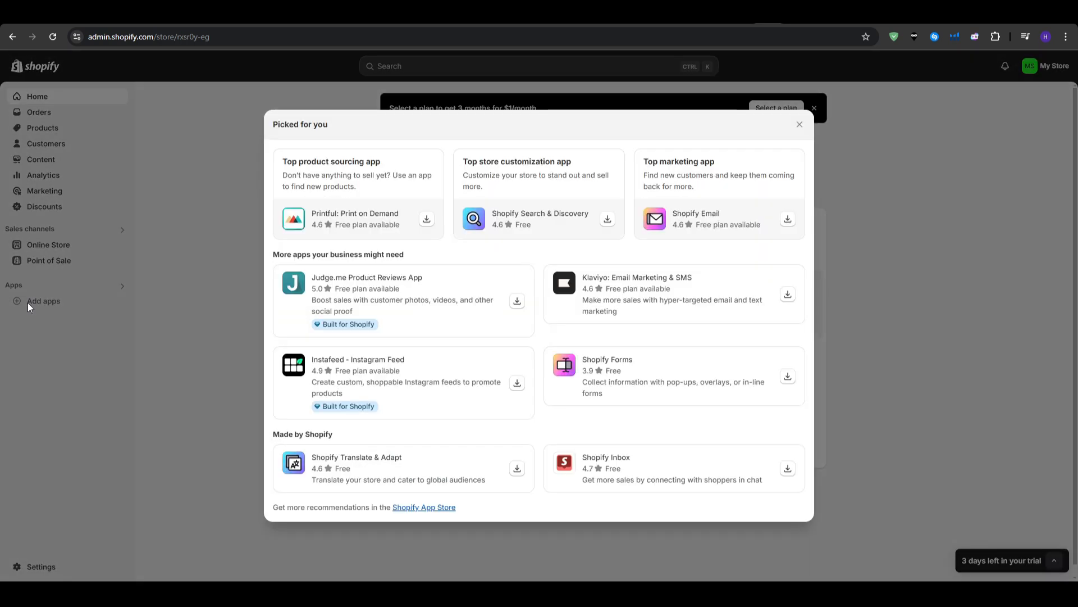
{"action": "left_click", "coordinate": [436, 508]}
{"action": "left_click", "coordinate": [533, 71]}
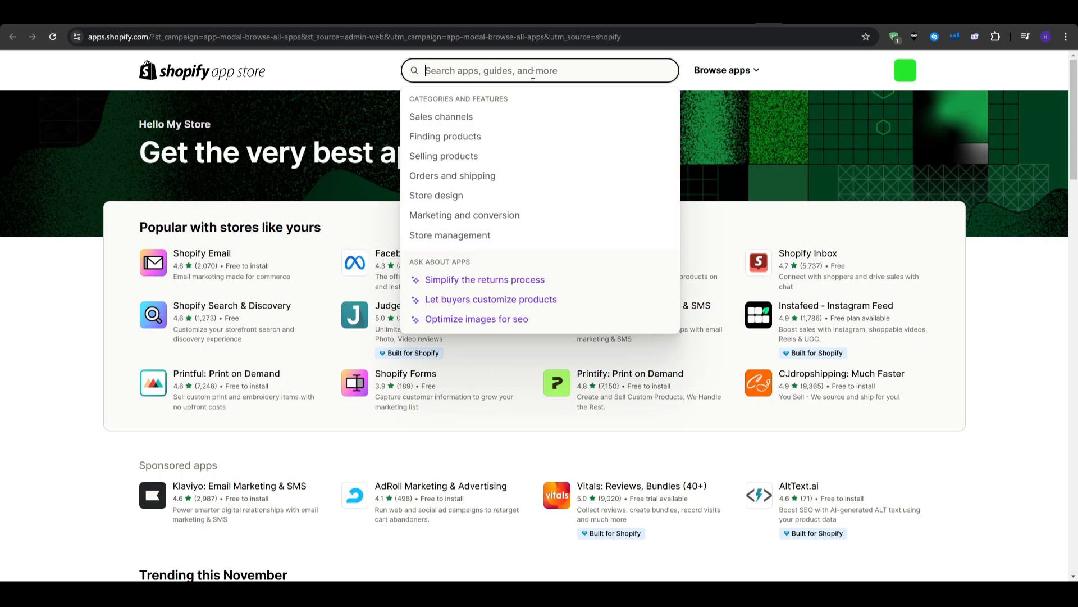
{"action": "type", "text": "autods"}
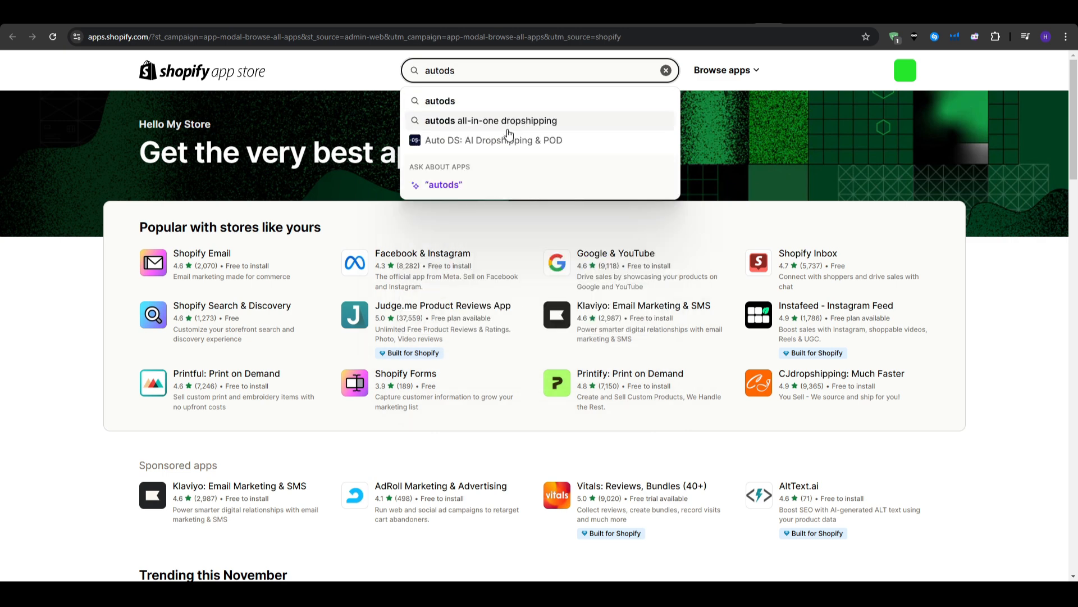
{"action": "left_click", "coordinate": [508, 139]}
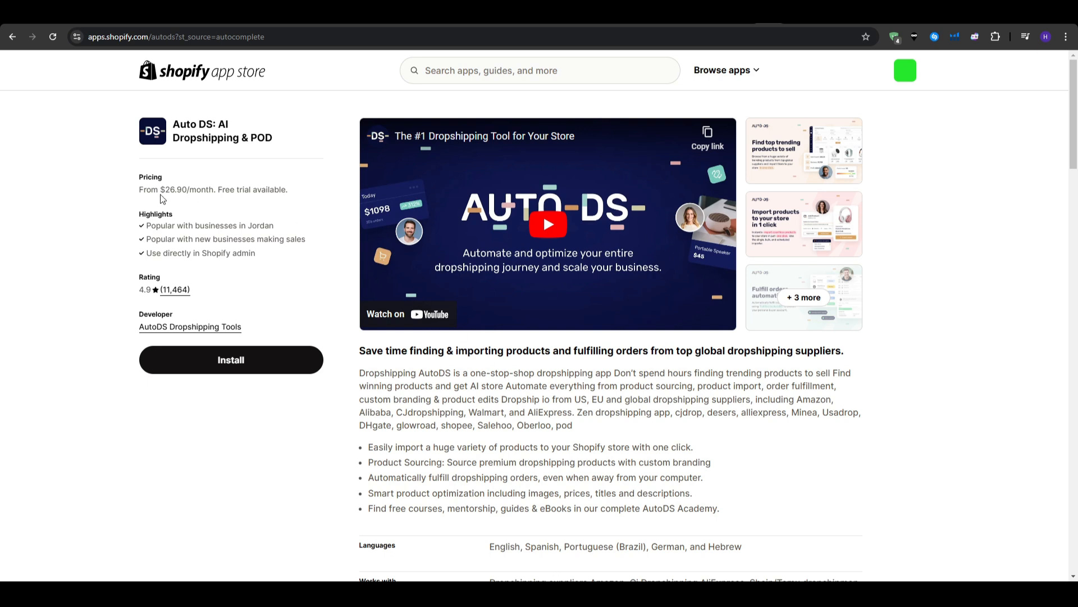
Examine the Auto DS app's starting price, free trial note and the features of its Dropship Starter, Starter and Advanced plans
{"action": "left_click_drag", "start_coordinate": [139, 190], "coordinate": [214, 196]}
{"action": "left_click", "coordinate": [212, 211]}
{"action": "left_click_drag", "start_coordinate": [293, 201], "coordinate": [236, 200]}
{"action": "scroll", "coordinate": [187, 300], "scroll_direction": "down", "scroll_amount": 2}
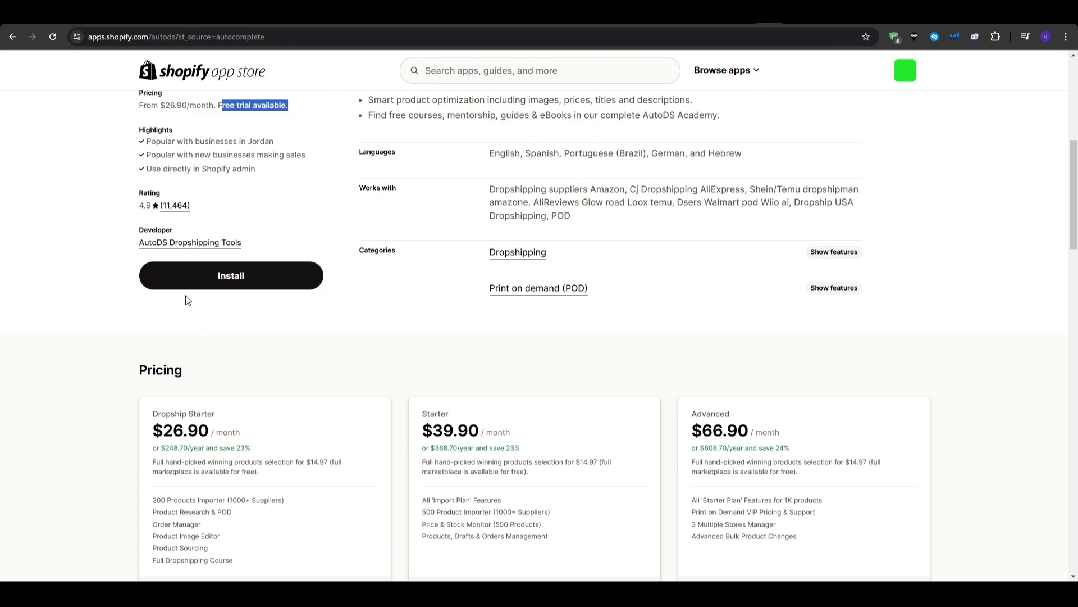
{"action": "left_click", "coordinate": [98, 327]}
{"action": "scroll", "coordinate": [98, 327], "scroll_direction": "down", "scroll_amount": 3}
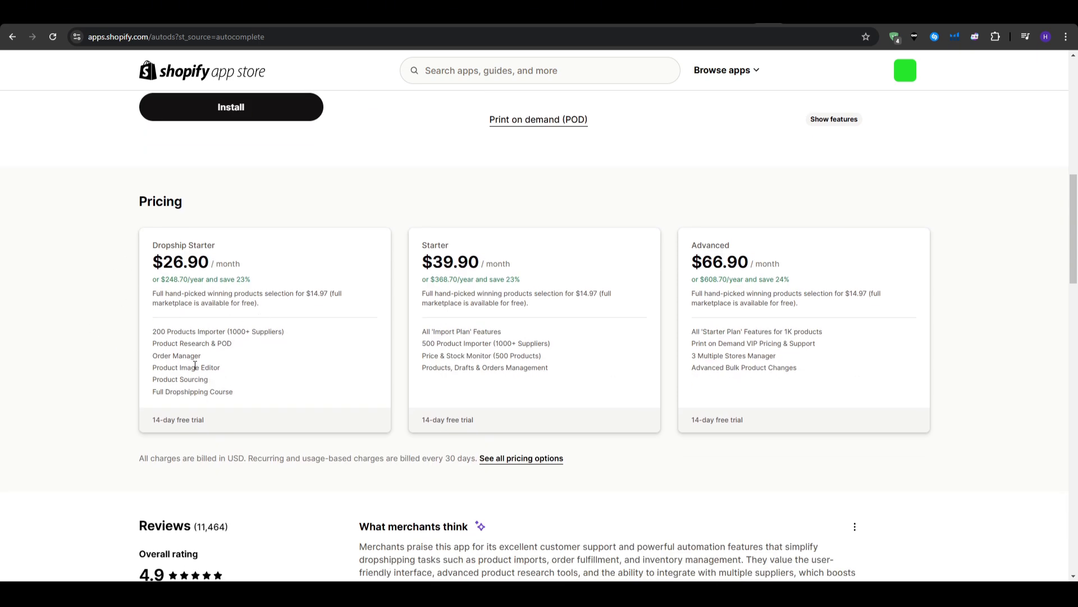
{"action": "scroll", "coordinate": [195, 365], "scroll_direction": "up", "scroll_amount": 1}
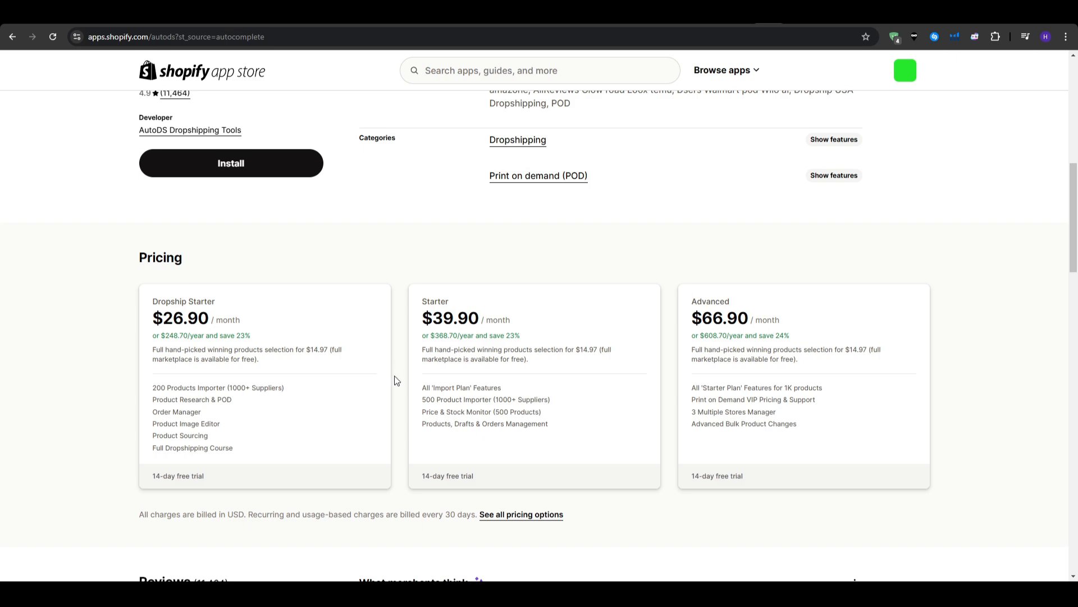
{"action": "scroll", "coordinate": [397, 381], "scroll_direction": "up", "scroll_amount": 4}
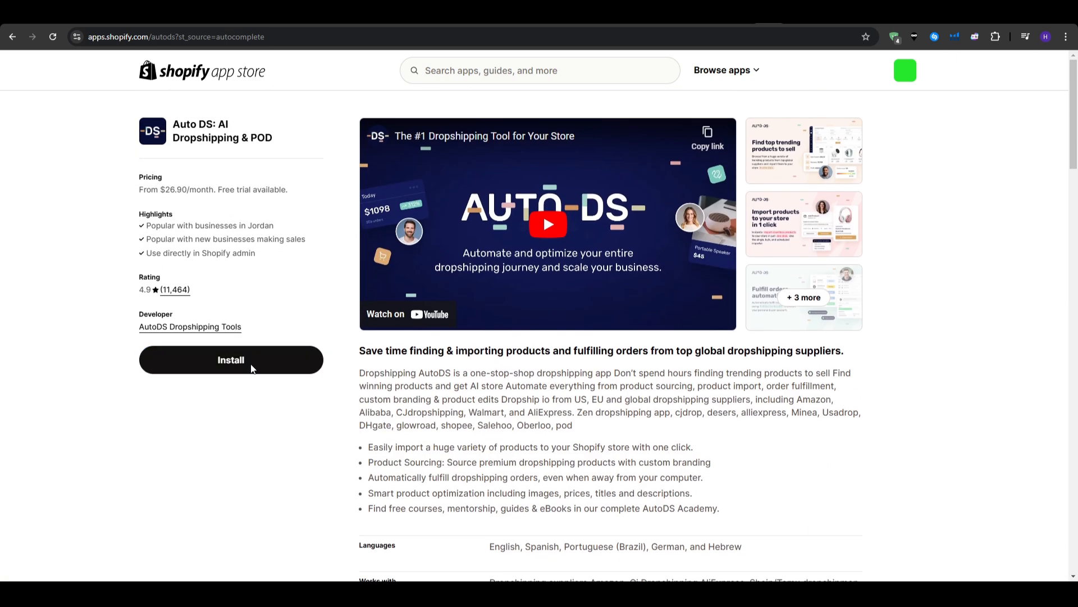
Install the AutoDS app on the store, granting its requested data access, and dismiss the account upgrade offer
{"action": "left_click", "coordinate": [252, 368]}
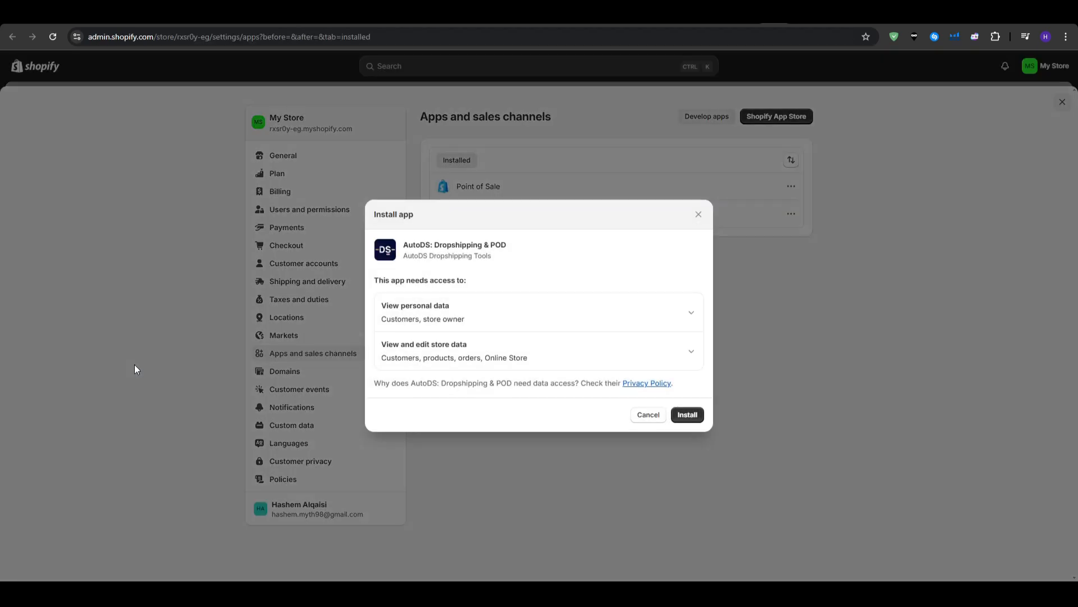
{"action": "left_click", "coordinate": [690, 414]}
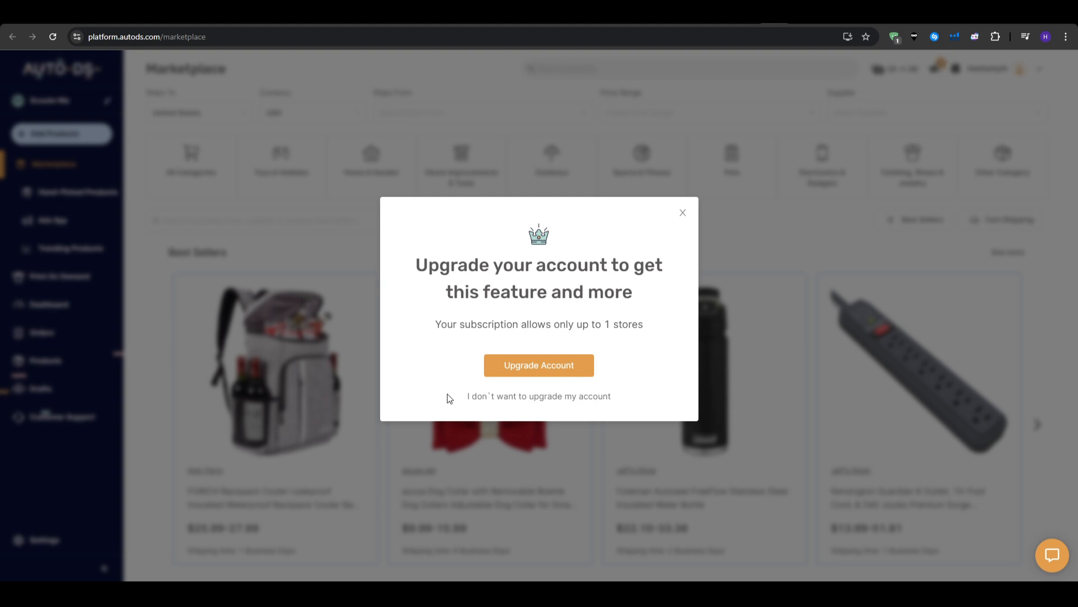
{"action": "left_click_drag", "start_coordinate": [413, 260], "coordinate": [561, 272]}
{"action": "left_click", "coordinate": [631, 283]}
{"action": "left_click", "coordinate": [681, 214]}
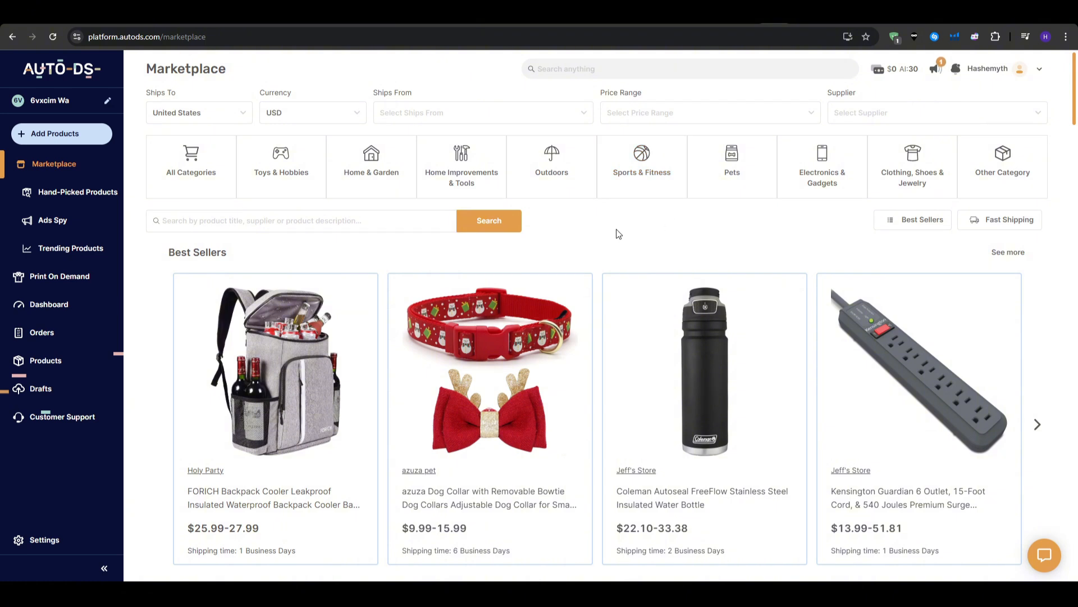
Open the Account & Billing settings in AutoDS and check the payment method and next billing cycle
{"action": "left_click", "coordinate": [45, 539]}
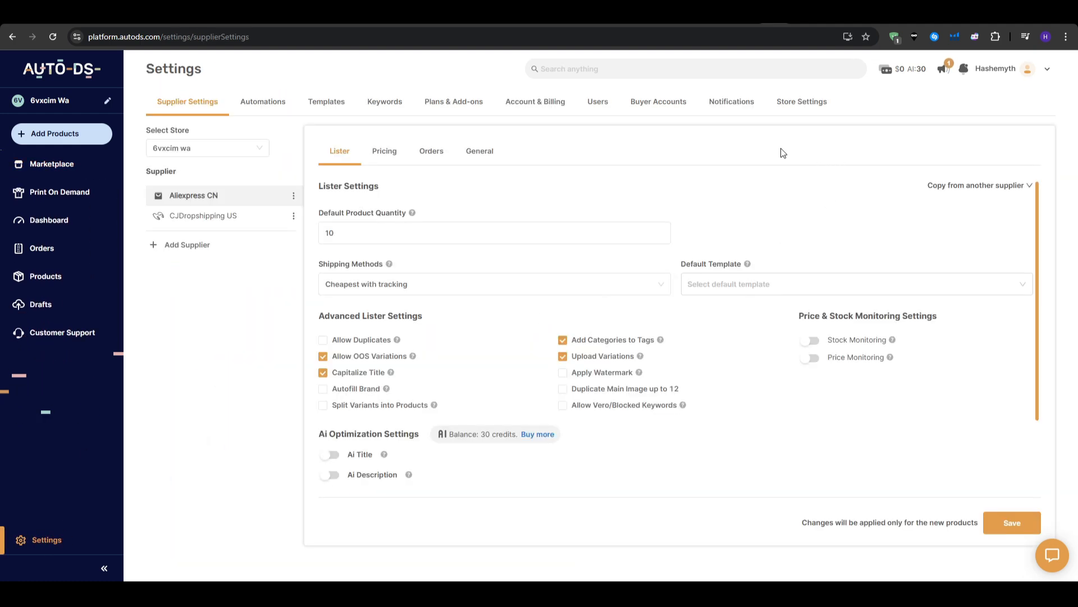
{"action": "left_click", "coordinate": [543, 107]}
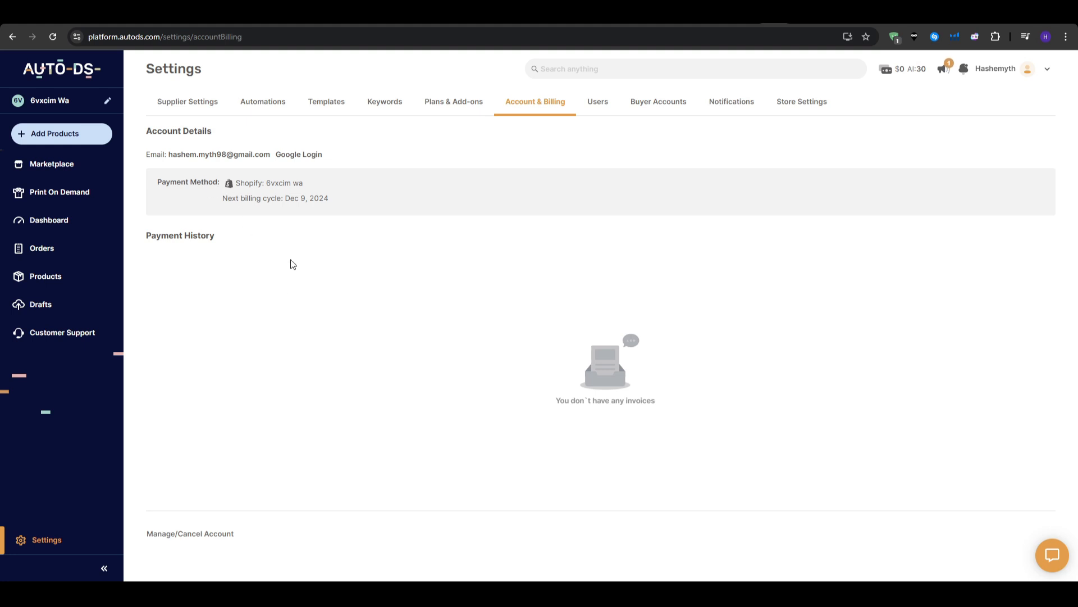
{"action": "left_click_drag", "start_coordinate": [190, 182], "coordinate": [228, 201]}
{"action": "left_click", "coordinate": [322, 202]}
{"action": "left_click", "coordinate": [228, 201]}
Switch to the AutoDS marketplace in the Shopify admin and examine its Ships To, Ships From and Supplier filters
{"action": "left_click", "coordinate": [944, 13]}
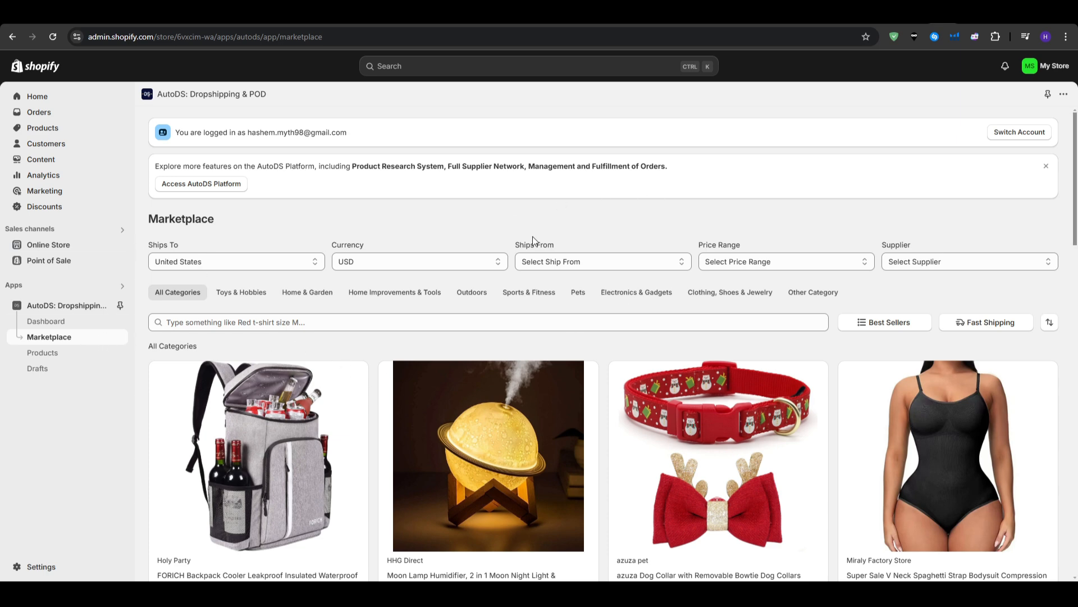
{"action": "scroll", "coordinate": [588, 196], "scroll_direction": "down", "scroll_amount": 1}
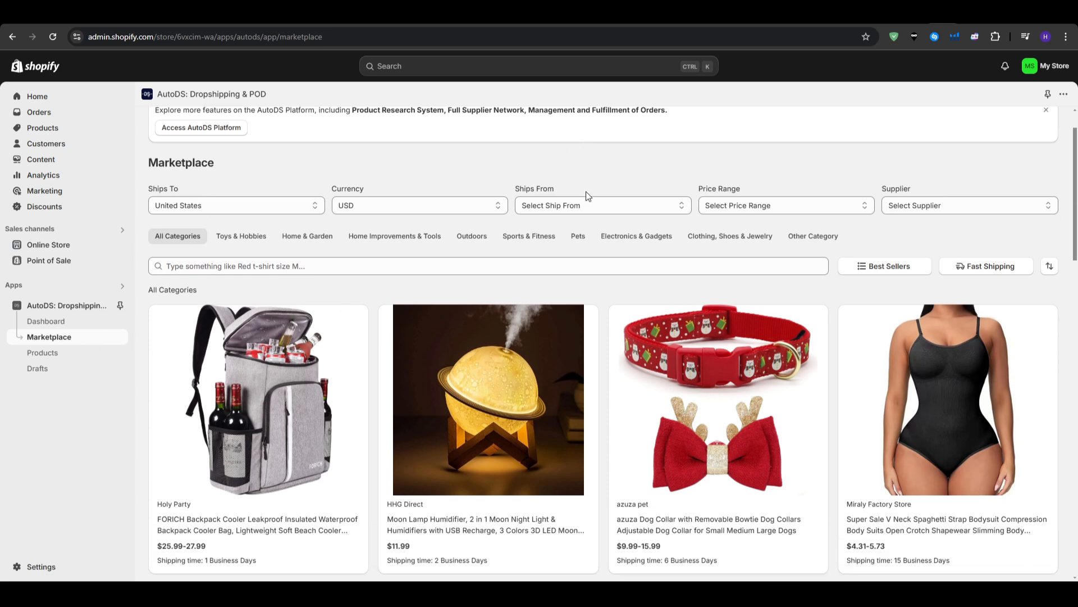
{"action": "scroll", "coordinate": [490, 231], "scroll_direction": "up", "scroll_amount": 1}
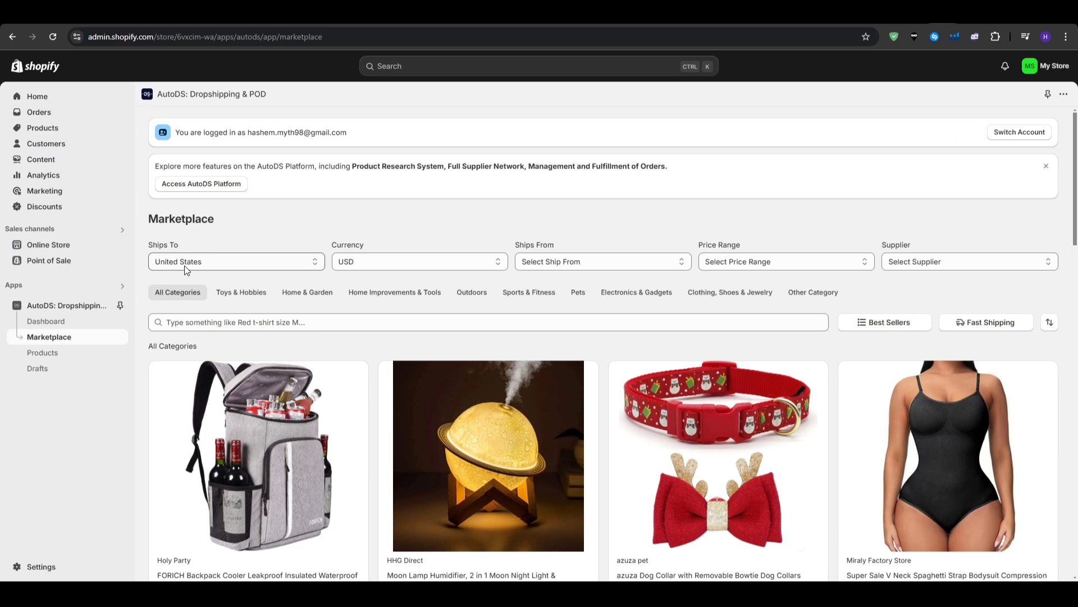
{"action": "left_click", "coordinate": [222, 256]}
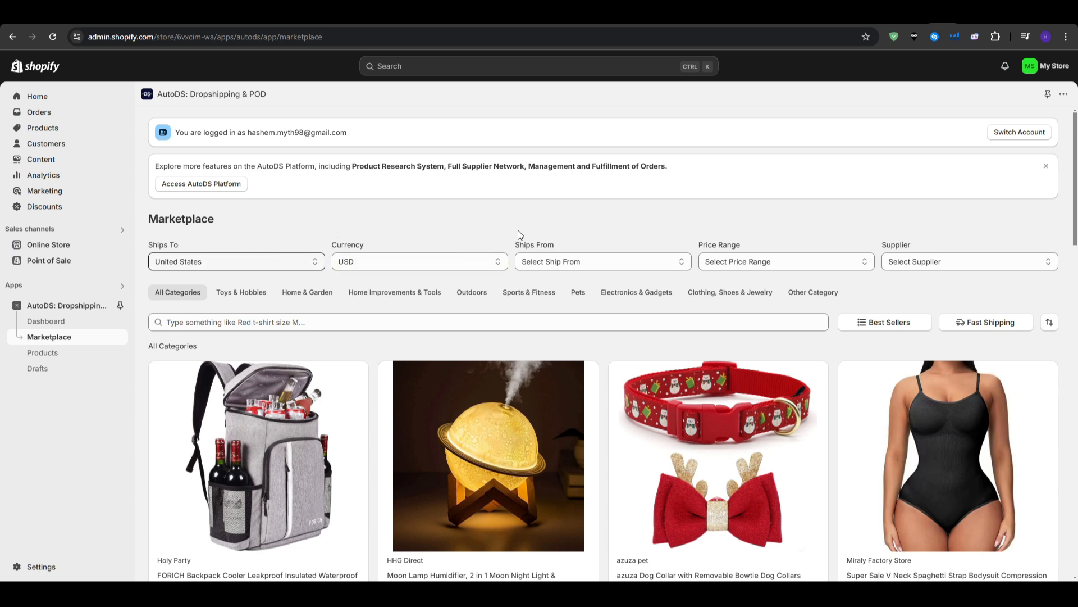
{"action": "left_click_drag", "start_coordinate": [568, 247], "coordinate": [514, 246]}
{"action": "left_click", "coordinate": [558, 225]}
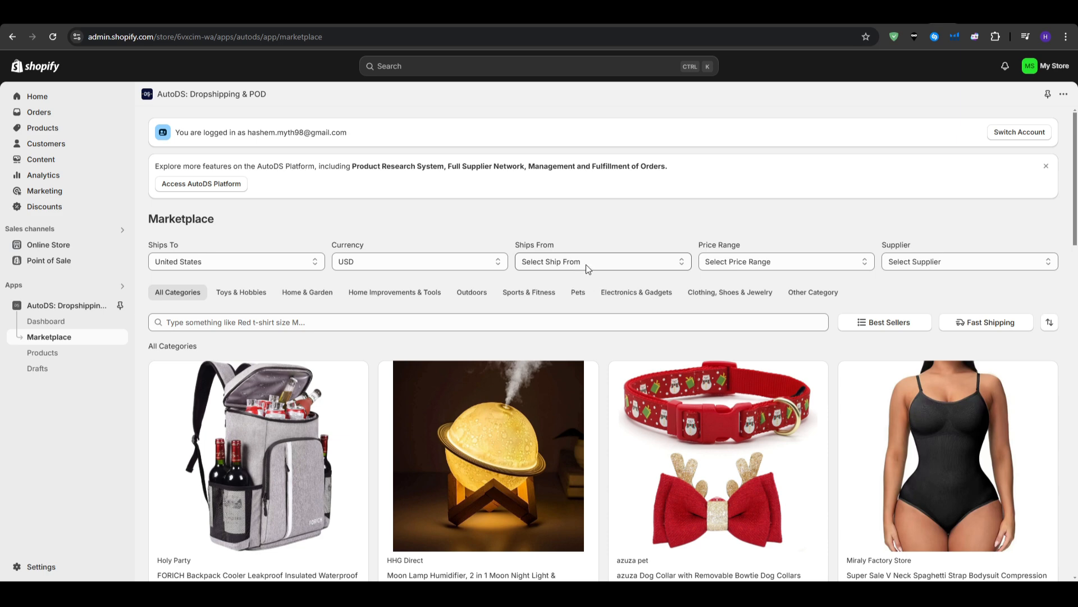
{"action": "scroll", "coordinate": [584, 238], "scroll_direction": "down", "scroll_amount": 1}
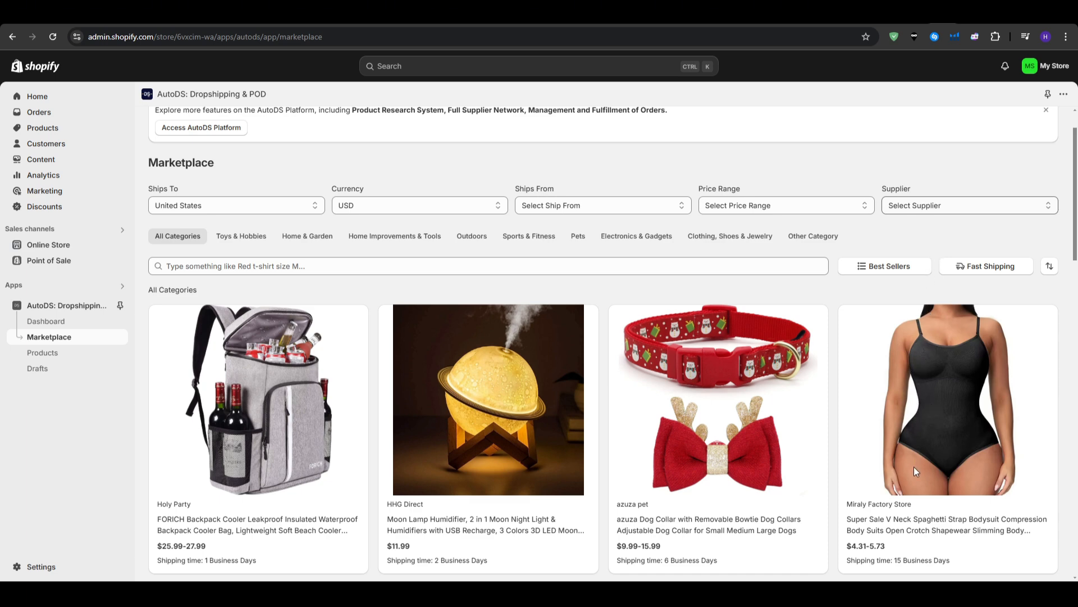
{"action": "left_click", "coordinate": [972, 207]}
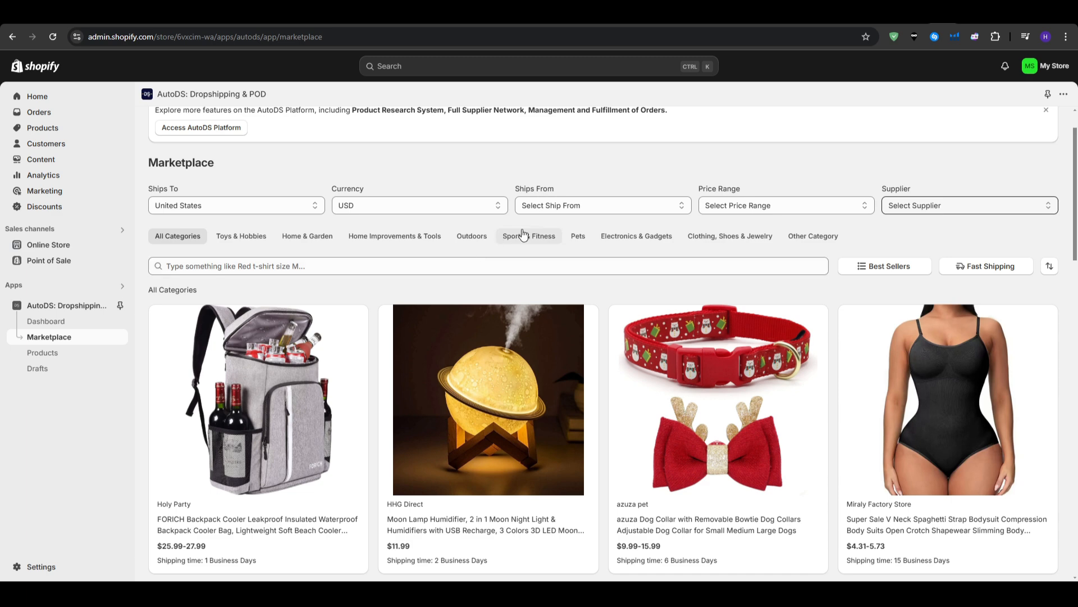
Filter the marketplace to Clothing, Shoes & Jewelry and import the 1251 Store wide-leg men's jeans as a draft
{"action": "left_click", "coordinate": [707, 238]}
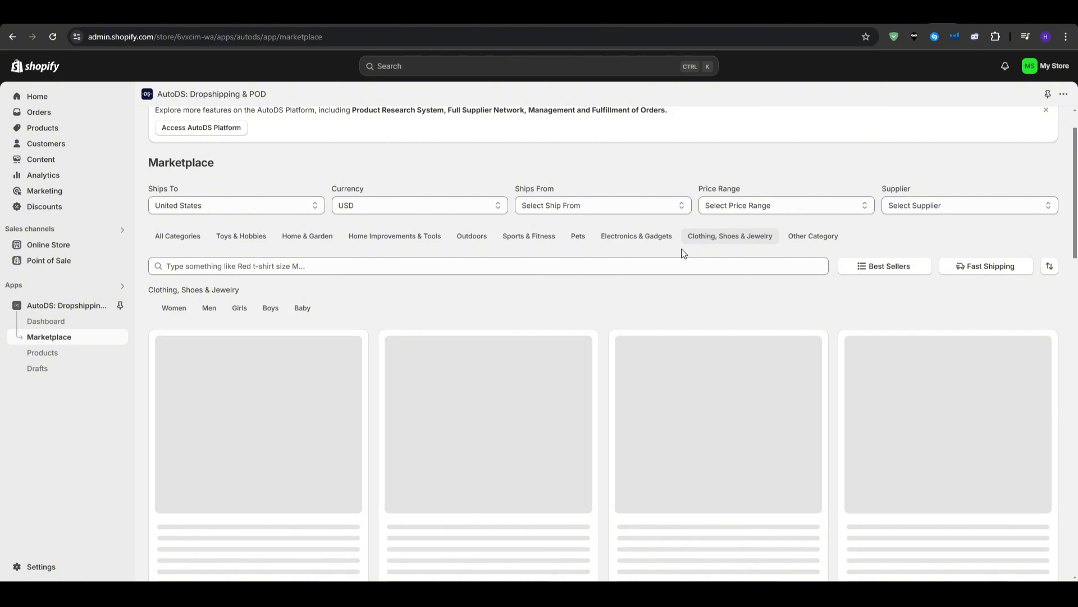
{"action": "scroll", "coordinate": [453, 273], "scroll_direction": "down", "scroll_amount": 2}
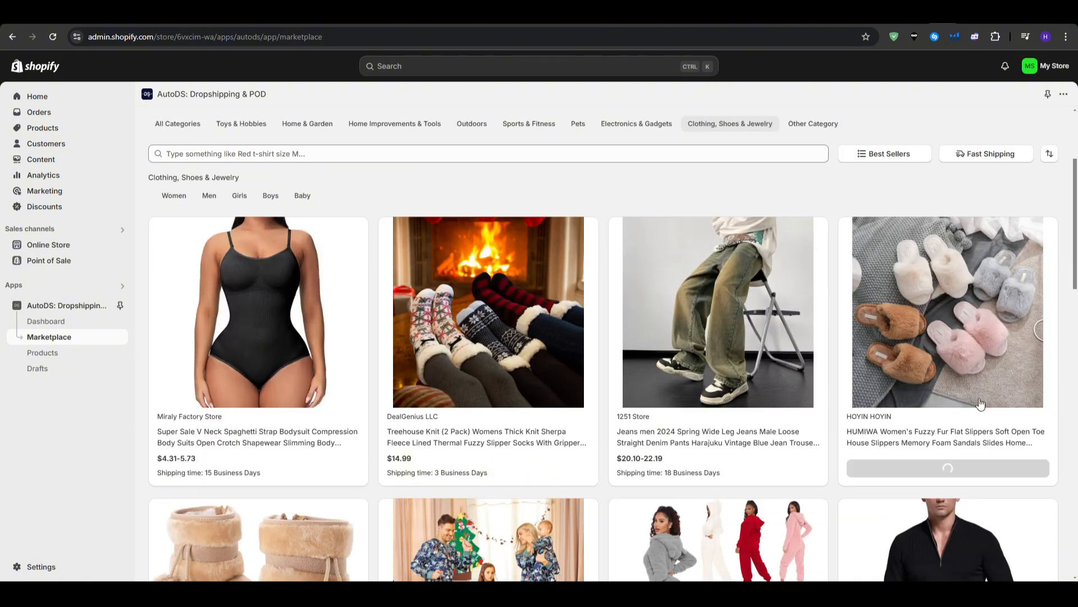
{"action": "scroll", "coordinate": [1071, 360], "scroll_direction": "down", "scroll_amount": 2}
{"action": "scroll", "coordinate": [1072, 360], "scroll_direction": "up", "scroll_amount": 1}
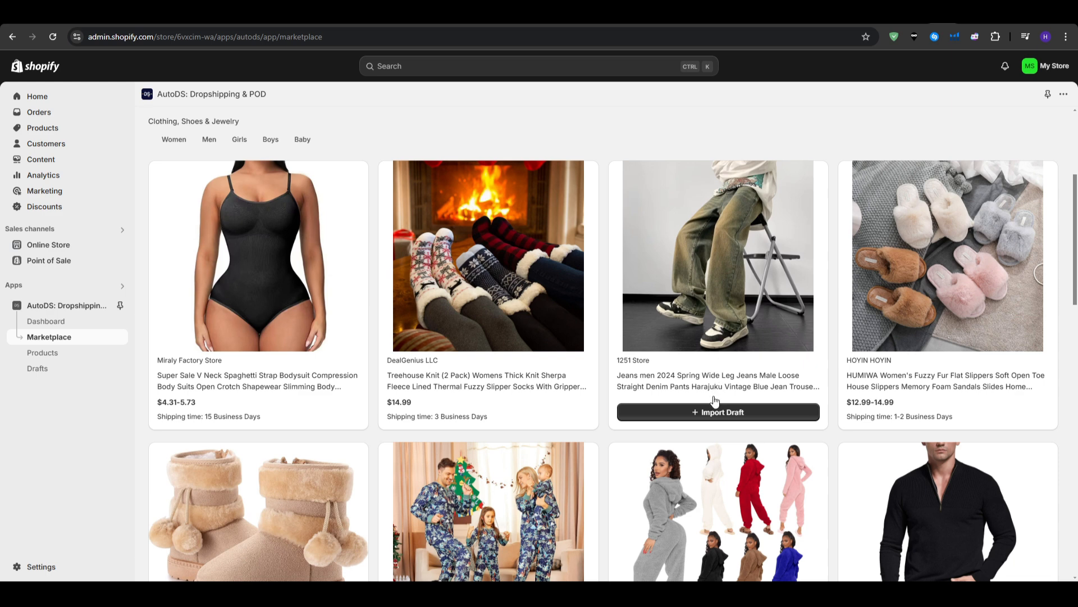
{"action": "left_click", "coordinate": [716, 415]}
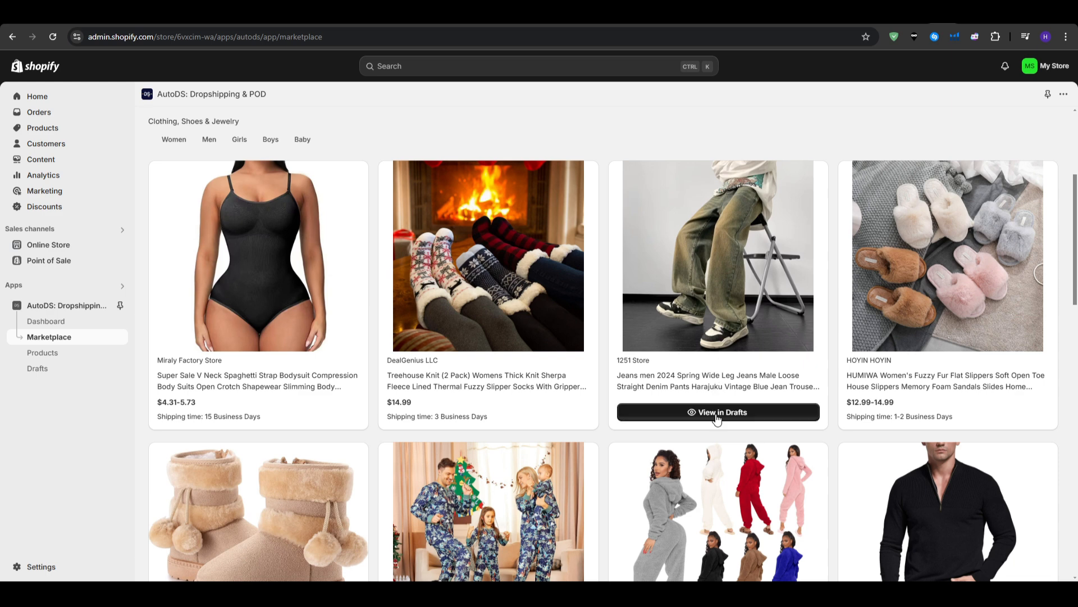
View the imported jeans in the AutoDS drafts list and delete the failed Create Drafts entry from the upload notifications
{"action": "left_click", "coordinate": [717, 414]}
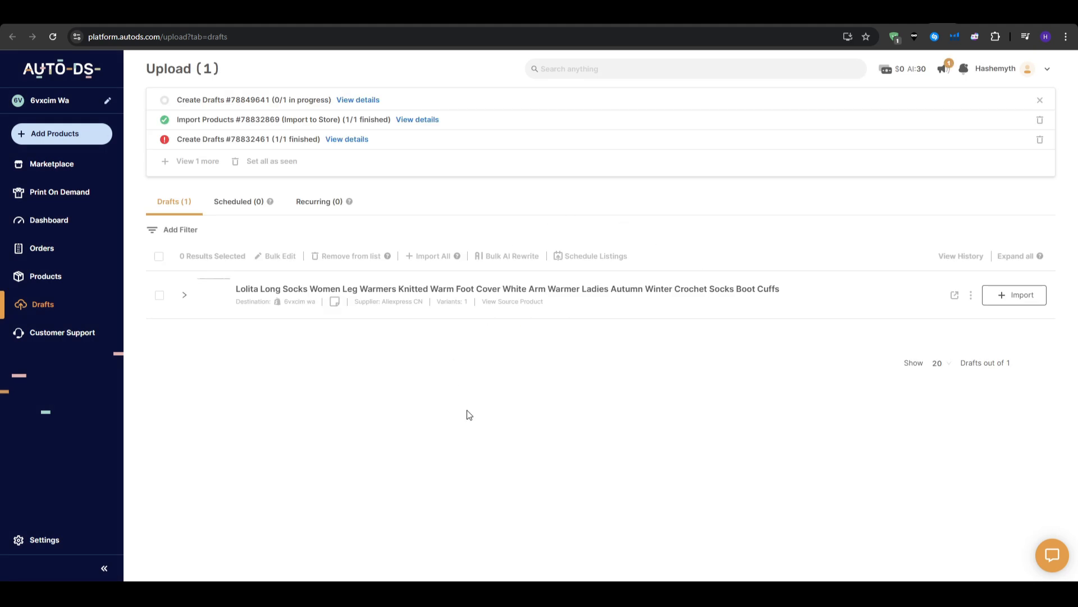
{"action": "left_click", "coordinate": [1039, 142]}
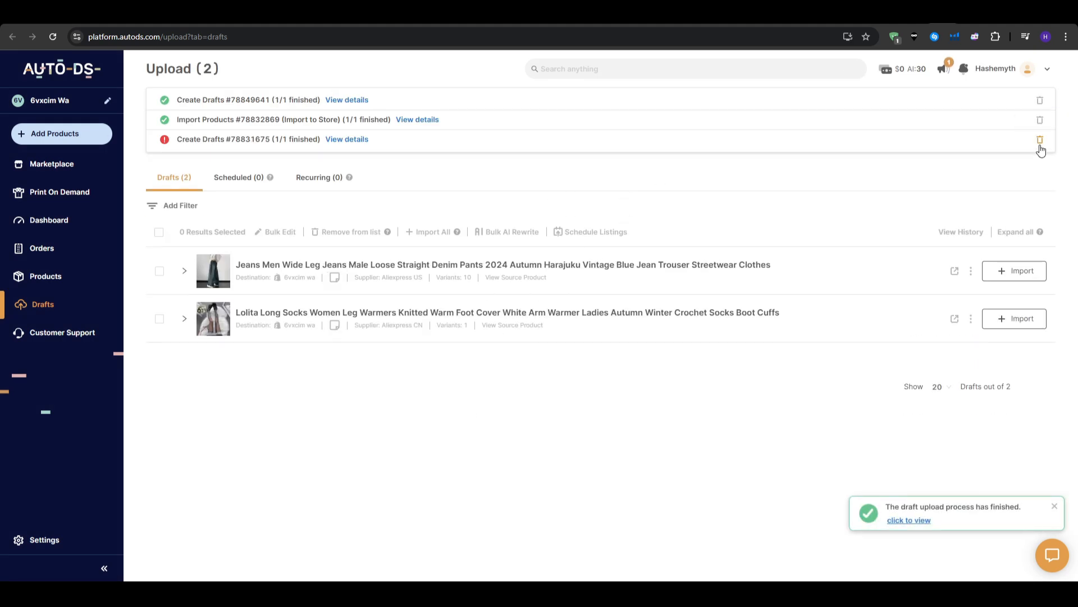
Clear the failed Create Drafts and finished Import Products entries from the upload notifications, and check the remaining Create Drafts entry's details
{"action": "left_click", "coordinate": [1041, 141]}
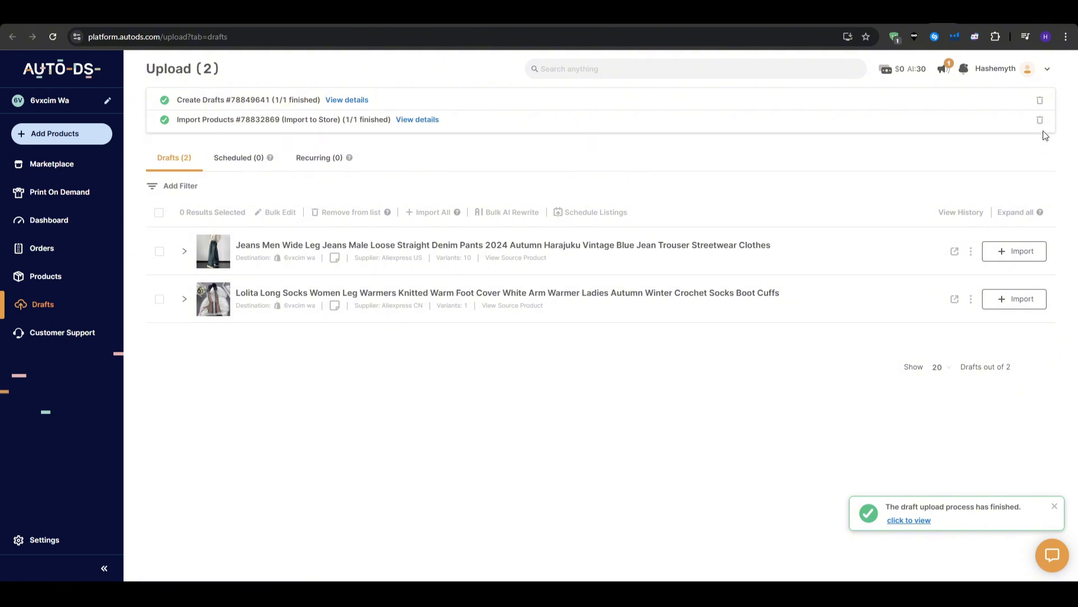
{"action": "left_click", "coordinate": [1040, 125]}
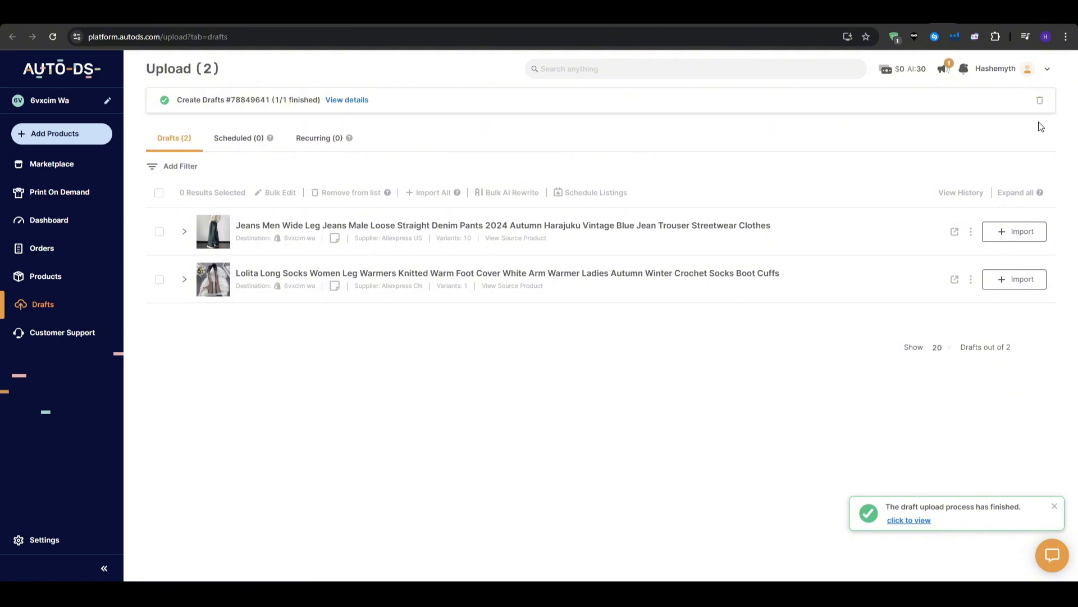
{"action": "left_click", "coordinate": [1055, 507]}
{"action": "left_click", "coordinate": [360, 99]}
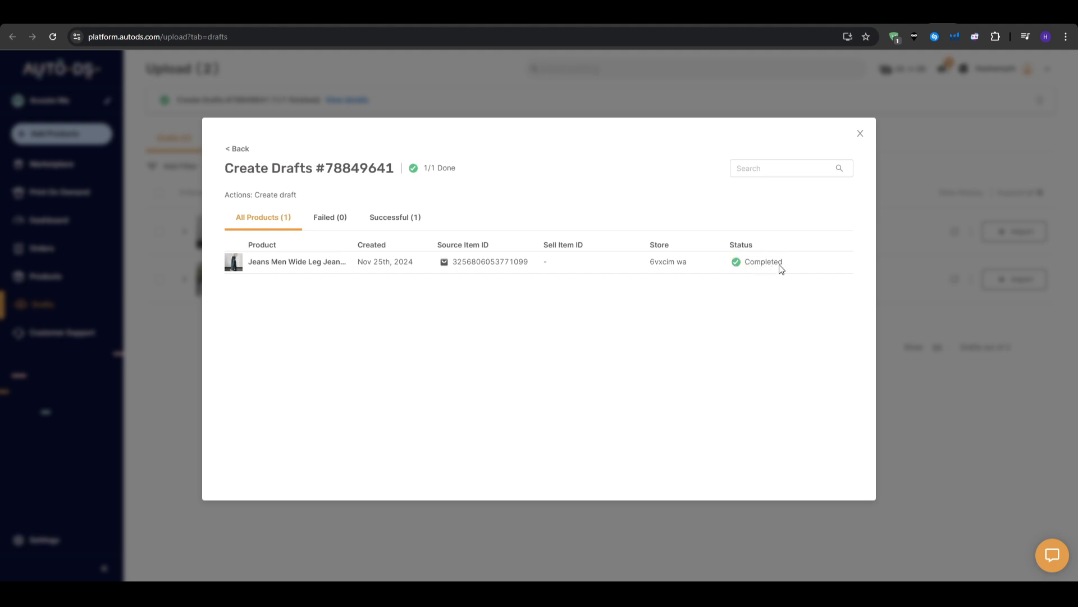
{"action": "left_click", "coordinate": [952, 303]}
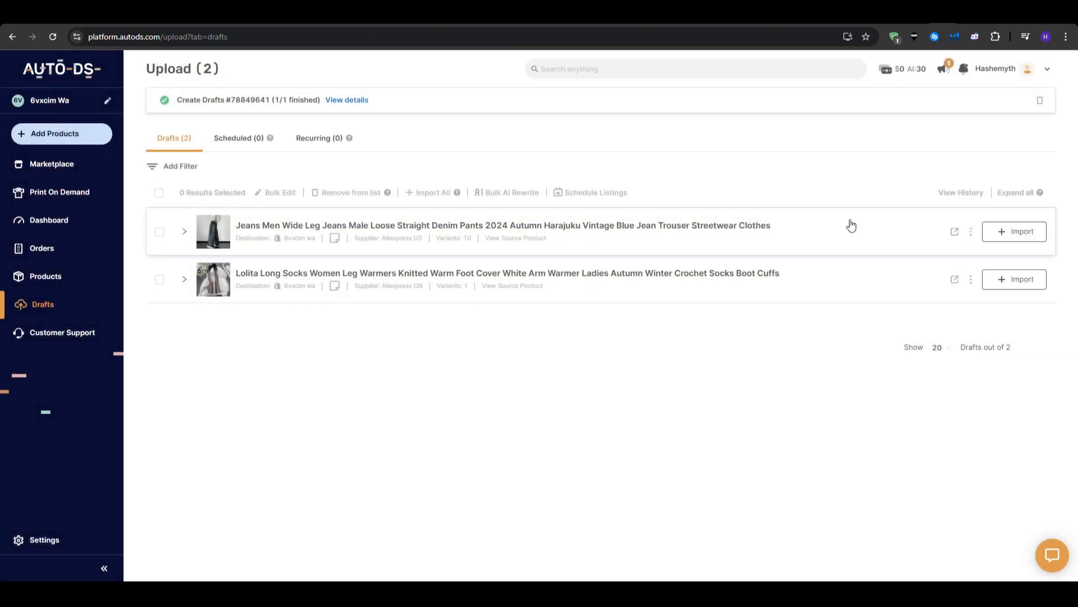
Expand the wide-leg jeans draft and review its product details, description and variants
{"action": "left_click", "coordinate": [851, 225]}
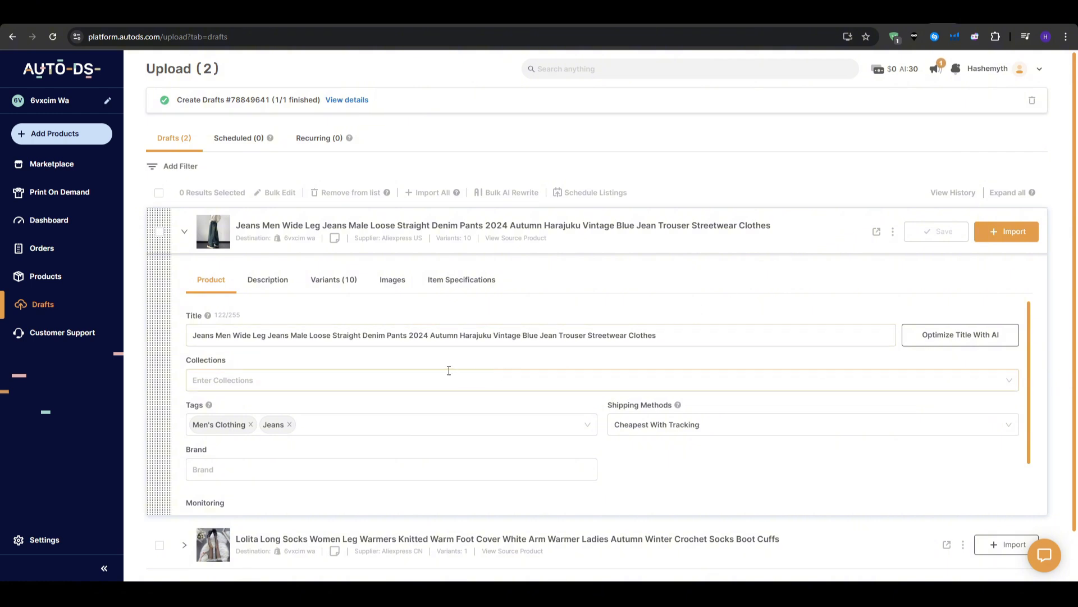
{"action": "scroll", "coordinate": [414, 363], "scroll_direction": "down", "scroll_amount": 1}
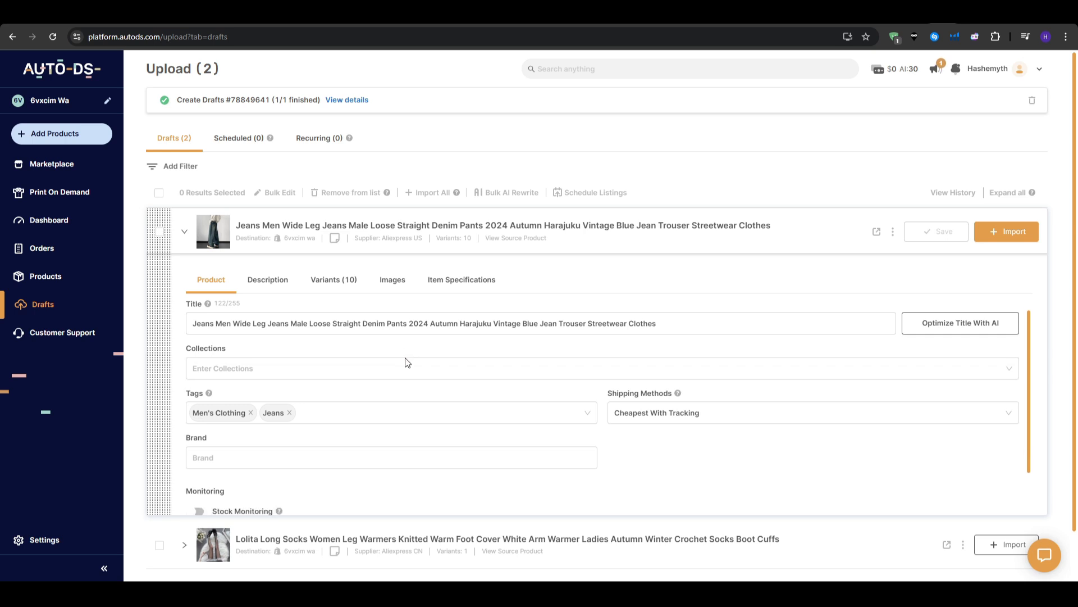
{"action": "scroll", "coordinate": [407, 364], "scroll_direction": "up", "scroll_amount": 1}
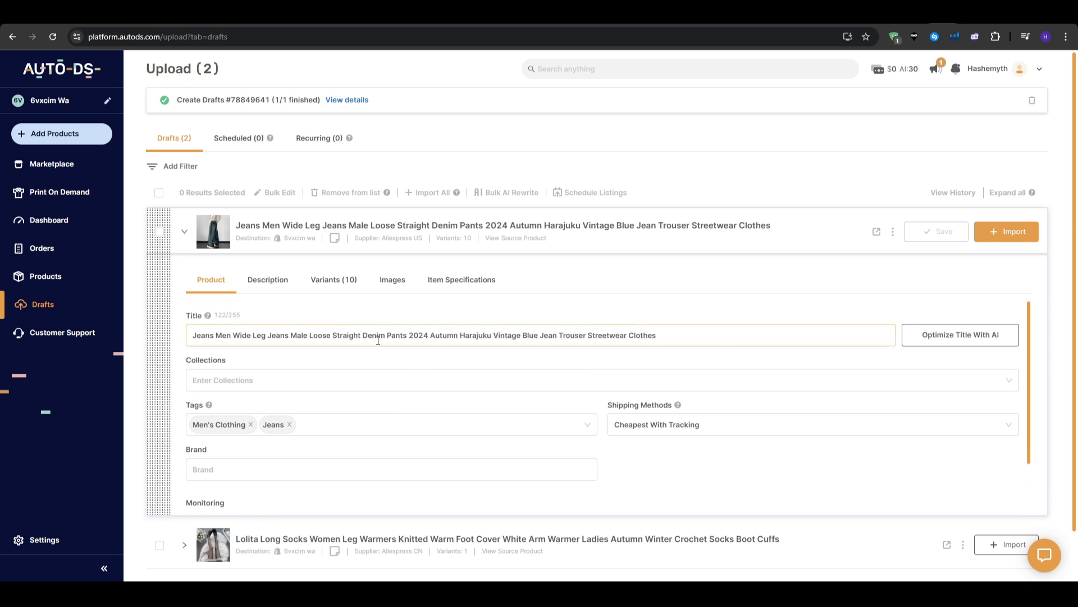
{"action": "scroll", "coordinate": [315, 432], "scroll_direction": "down", "scroll_amount": 1}
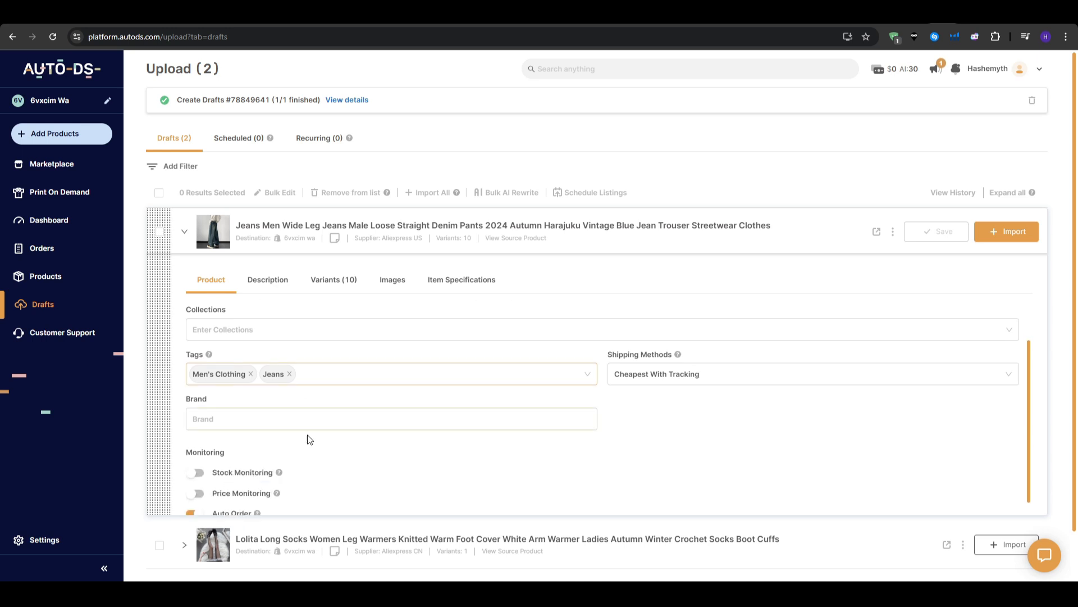
{"action": "left_click", "coordinate": [287, 282]}
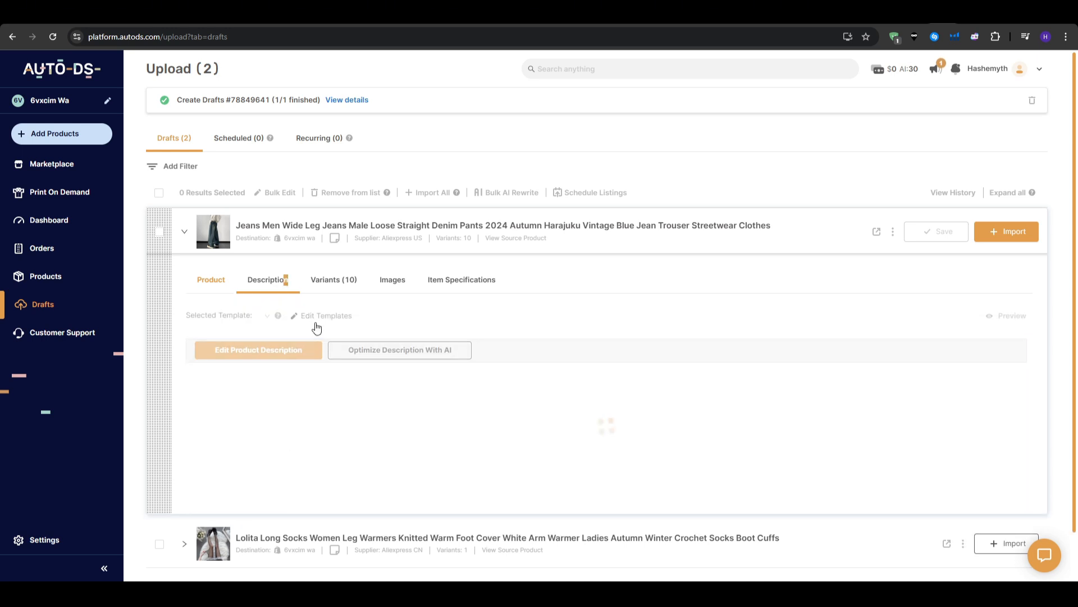
{"action": "left_click", "coordinate": [339, 284]}
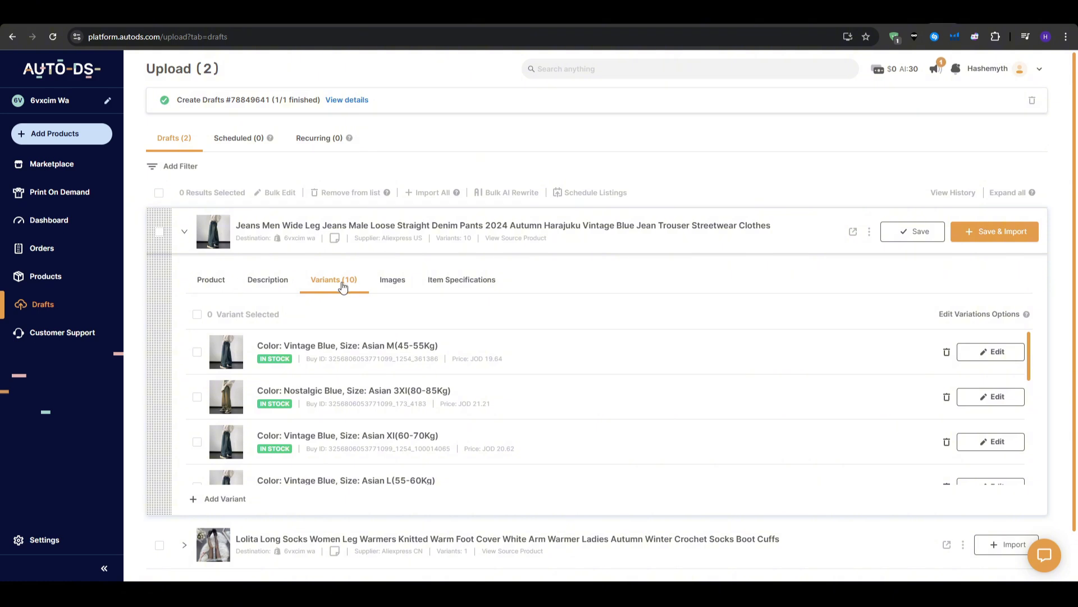
{"action": "left_click", "coordinate": [221, 286]}
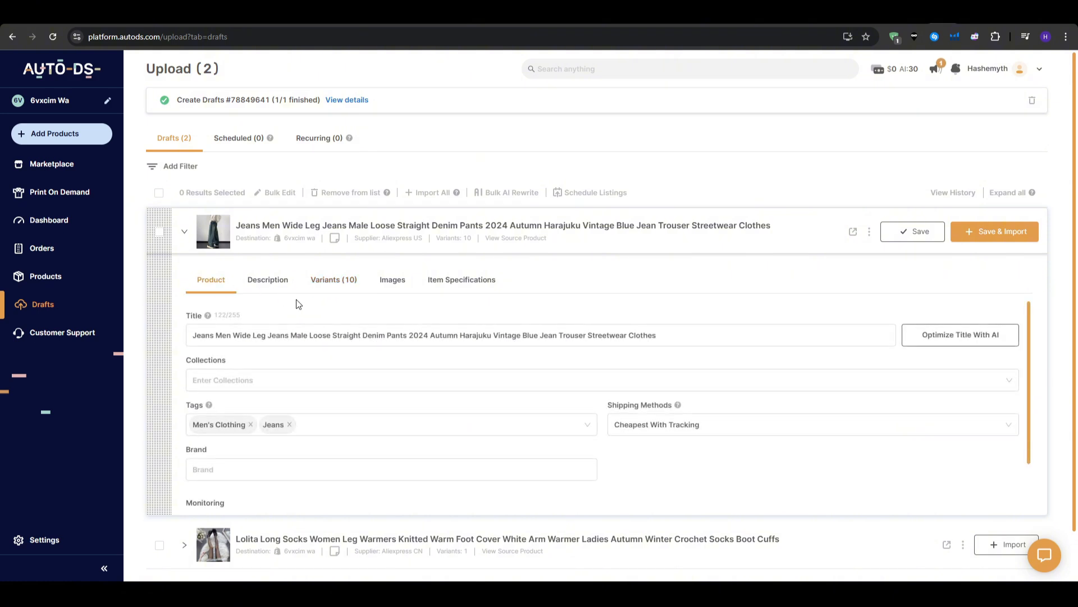
Examine the product images of the jeans draft, including the one marked as main image
{"action": "left_click", "coordinate": [389, 283]}
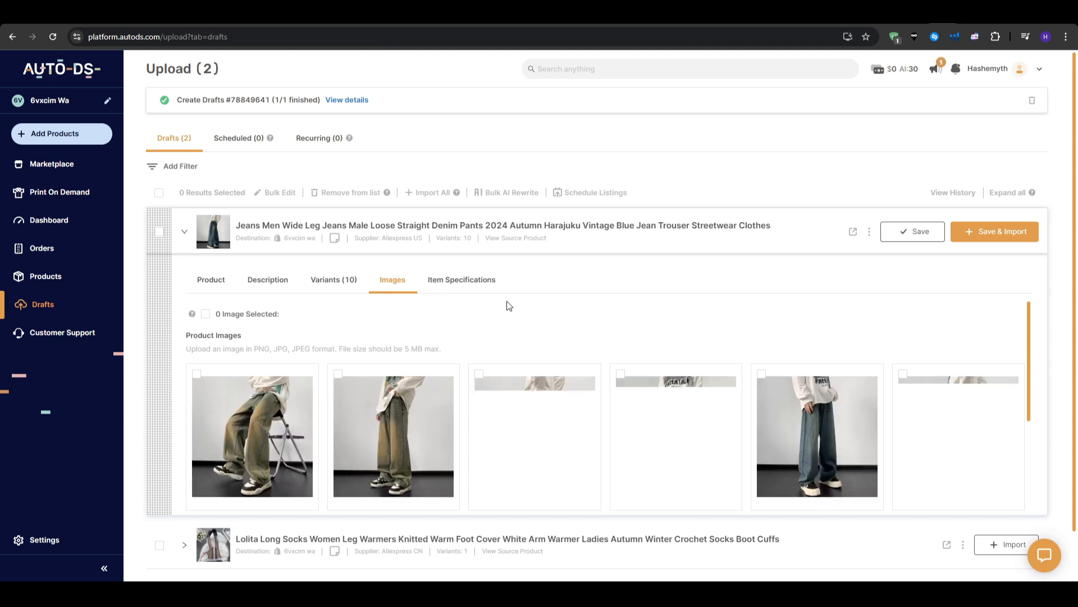
{"action": "scroll", "coordinate": [526, 307], "scroll_direction": "down", "scroll_amount": 1}
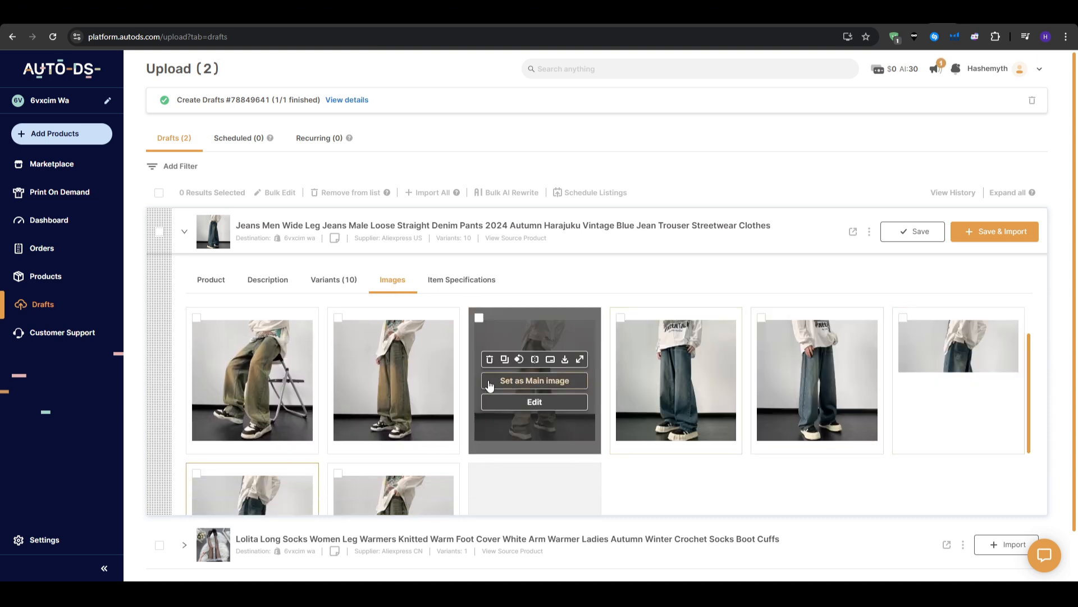
{"action": "mouse_move", "coordinate": [285, 407]}
{"action": "scroll", "coordinate": [285, 407], "scroll_direction": "down", "scroll_amount": 1}
{"action": "scroll", "coordinate": [697, 442], "scroll_direction": "down", "scroll_amount": 2}
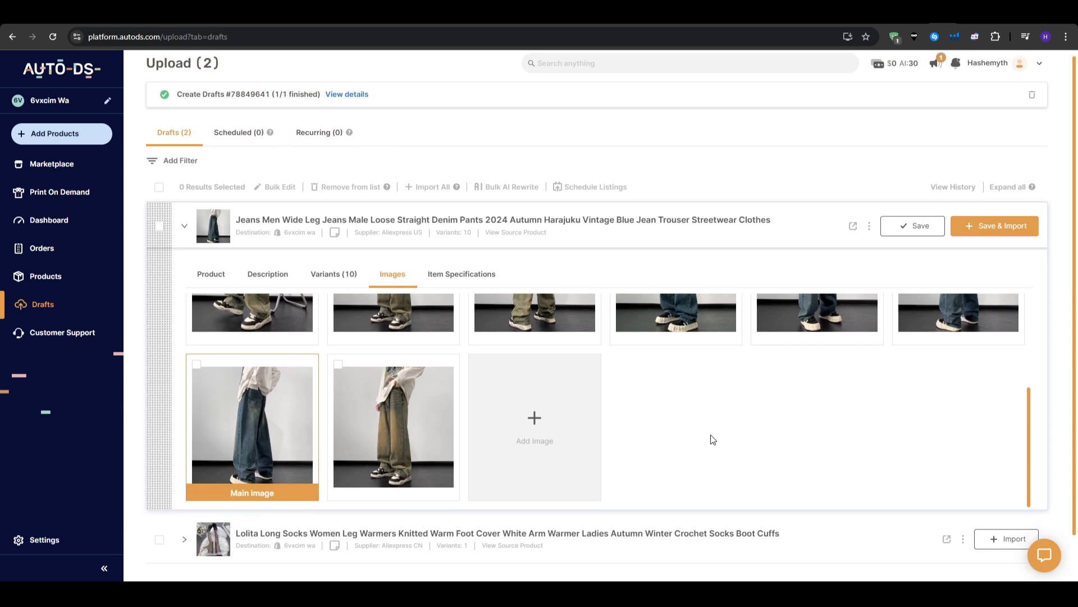
{"action": "scroll", "coordinate": [713, 439], "scroll_direction": "up", "scroll_amount": 2}
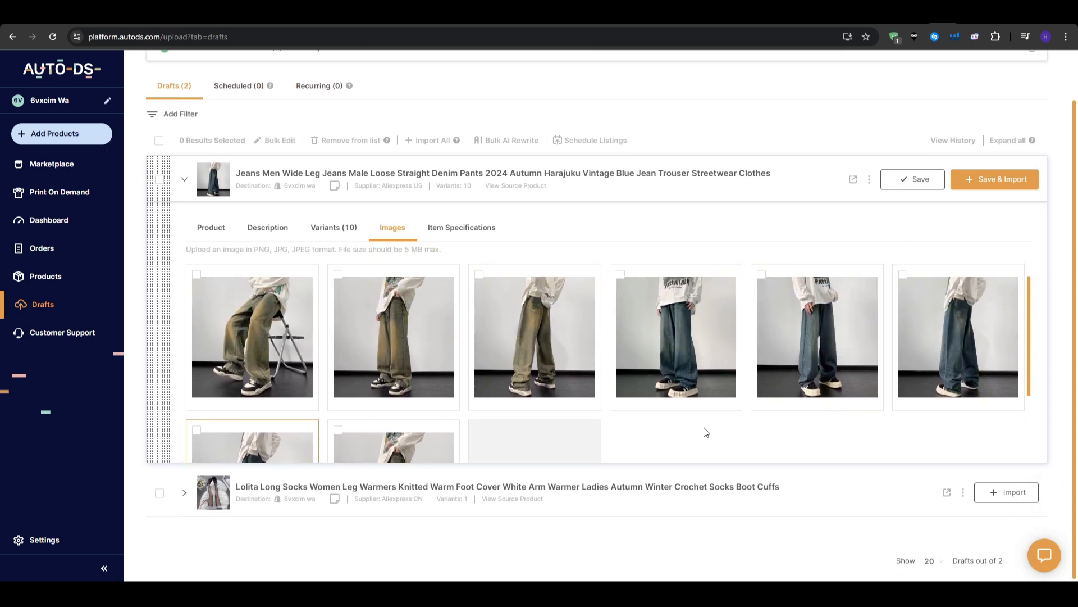
{"action": "scroll", "coordinate": [706, 432], "scroll_direction": "up", "scroll_amount": 1}
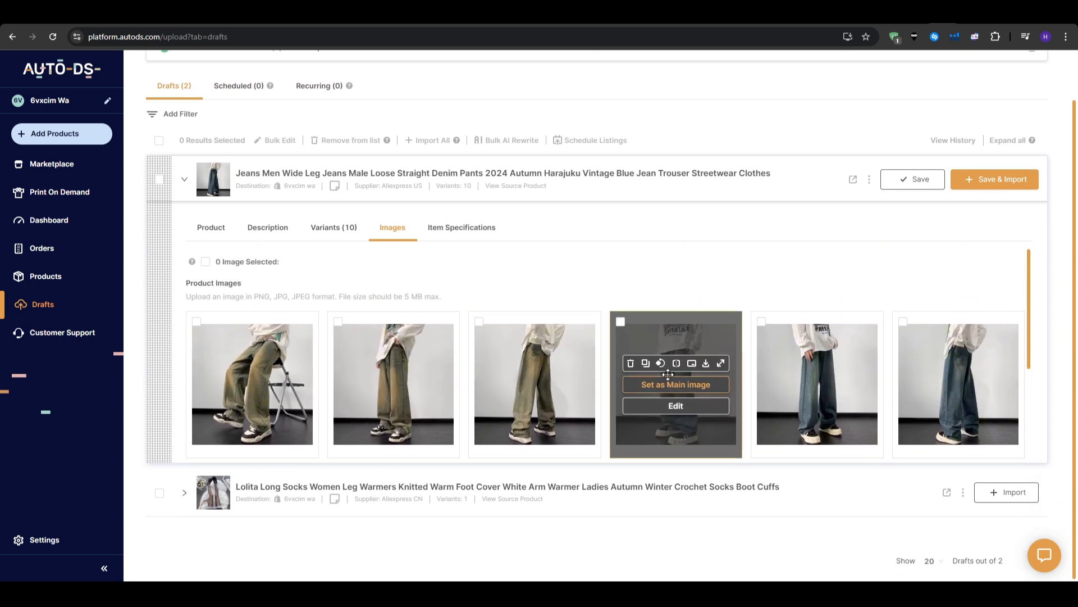
Generate an AI title for the jeans draft with the Make It Sound More Sellable tone, and discard it
{"action": "left_click", "coordinate": [223, 230]}
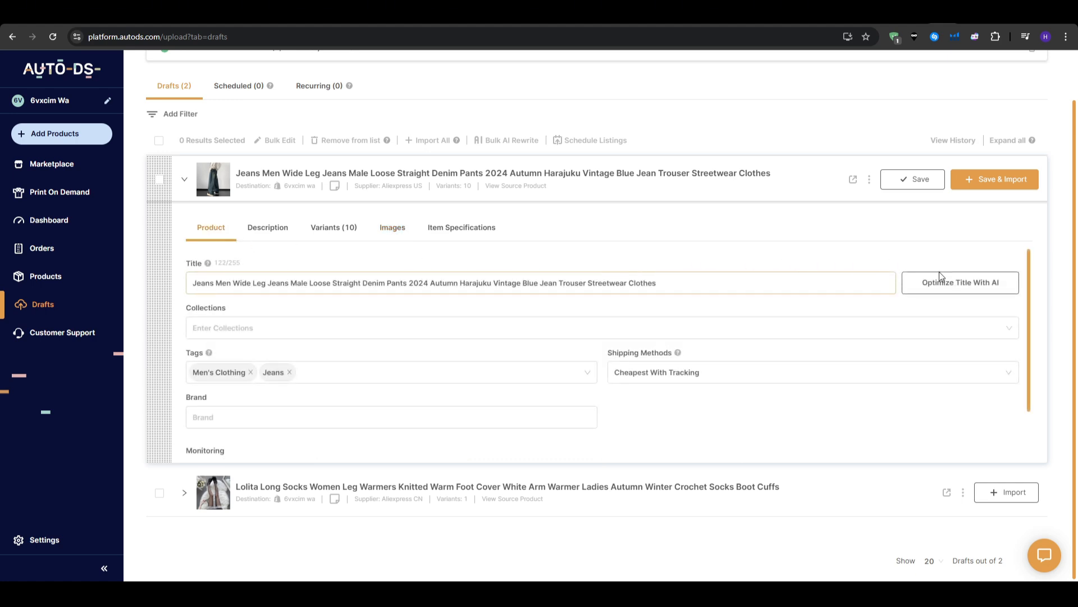
{"action": "left_click", "coordinate": [959, 282]}
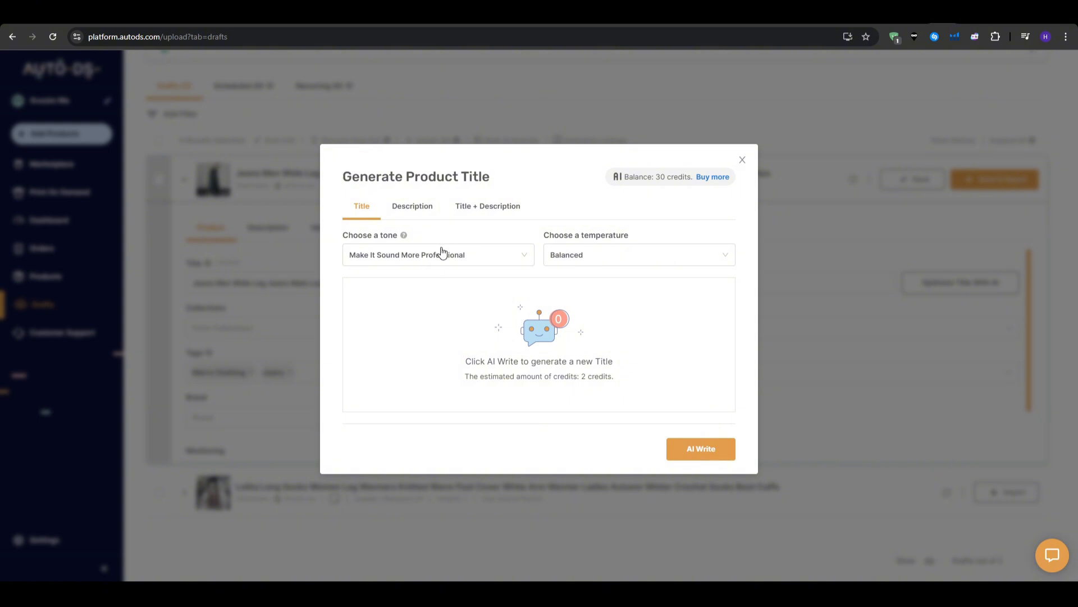
{"action": "left_click", "coordinate": [439, 256]}
{"action": "left_click", "coordinate": [452, 297]}
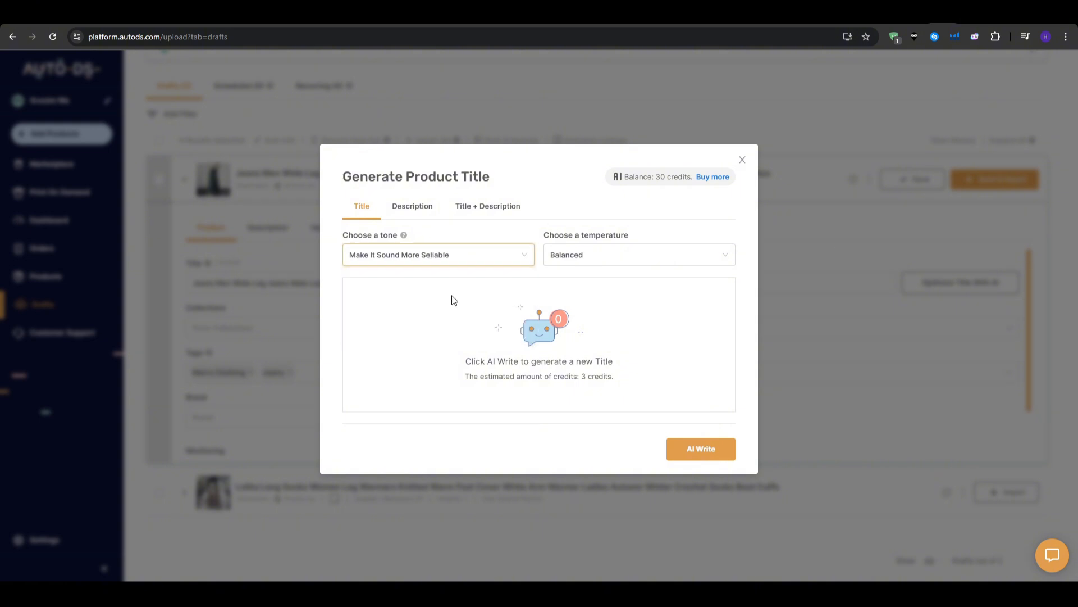
{"action": "left_click", "coordinate": [699, 451]}
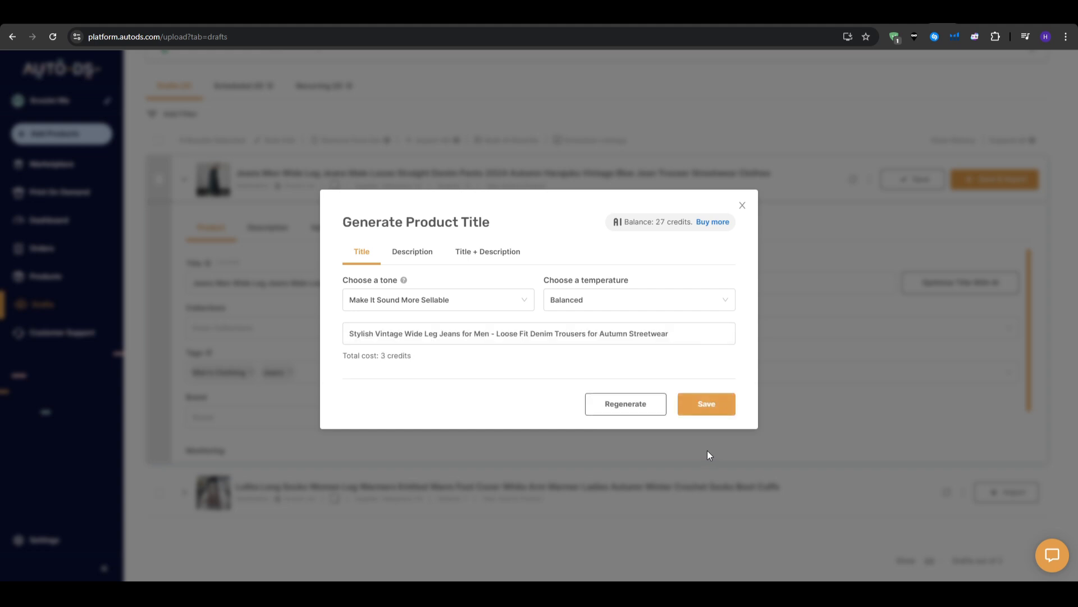
{"action": "left_click", "coordinate": [742, 206]}
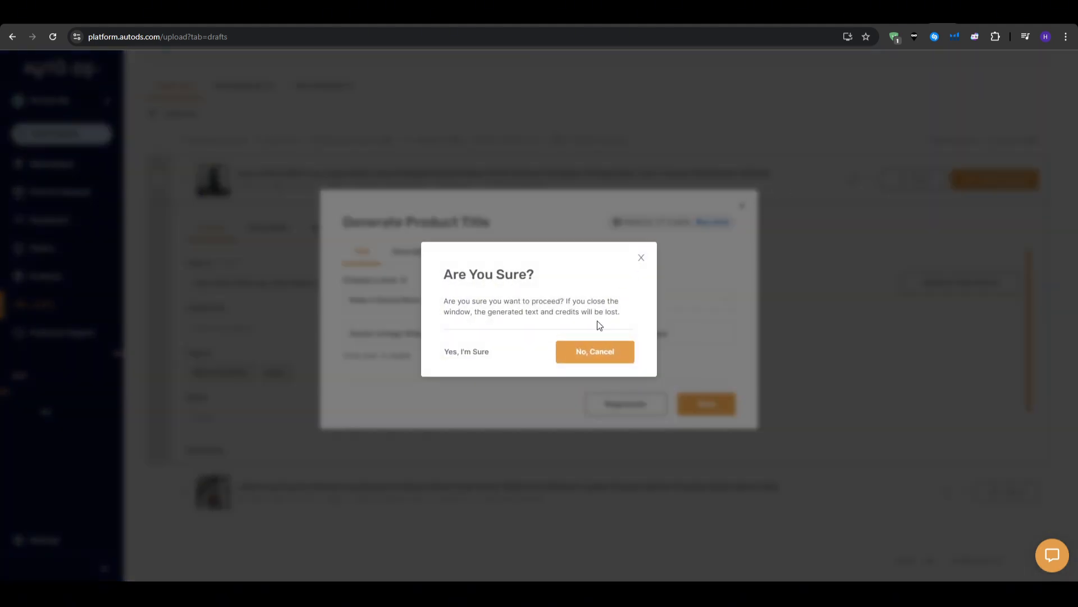
{"action": "left_click", "coordinate": [475, 352]}
Save the jeans draft and import it to the store, checking the details of the import job
{"action": "left_click", "coordinate": [912, 180]}
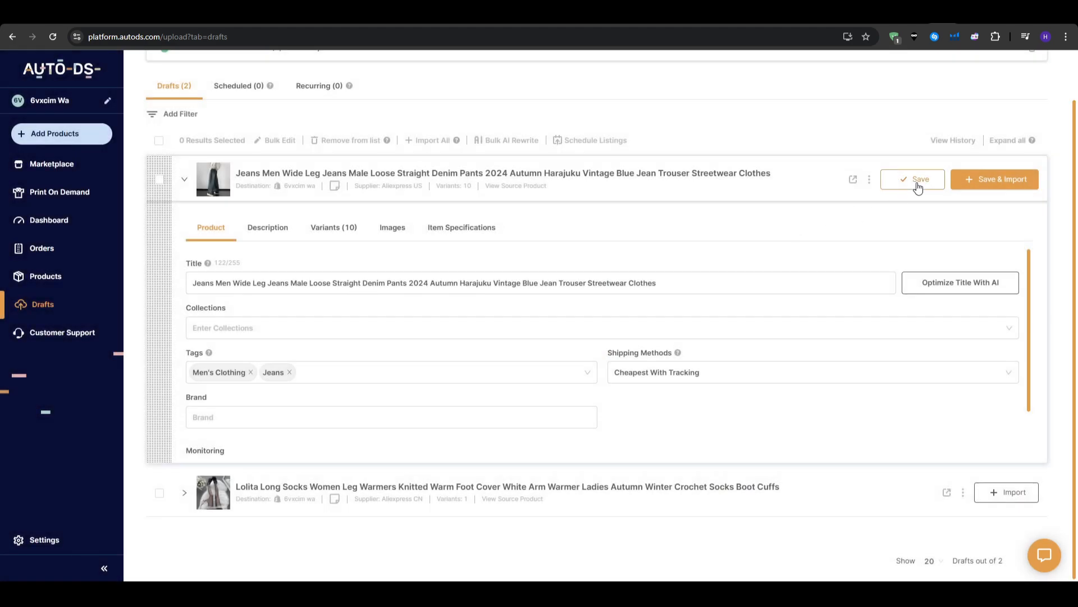
{"action": "left_click", "coordinate": [988, 181]}
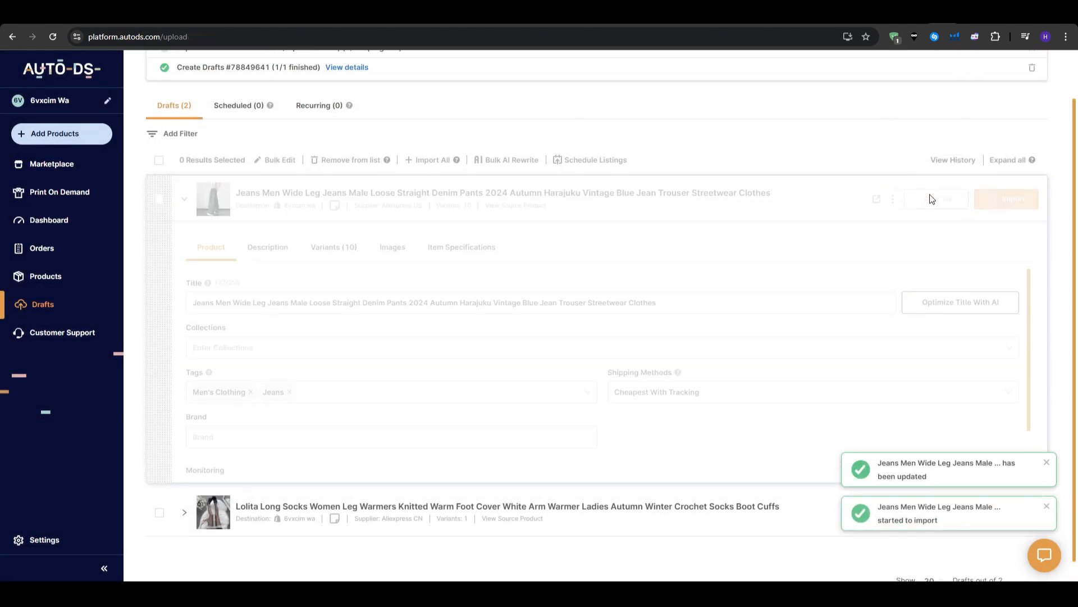
{"action": "scroll", "coordinate": [755, 250], "scroll_direction": "up", "scroll_amount": 2}
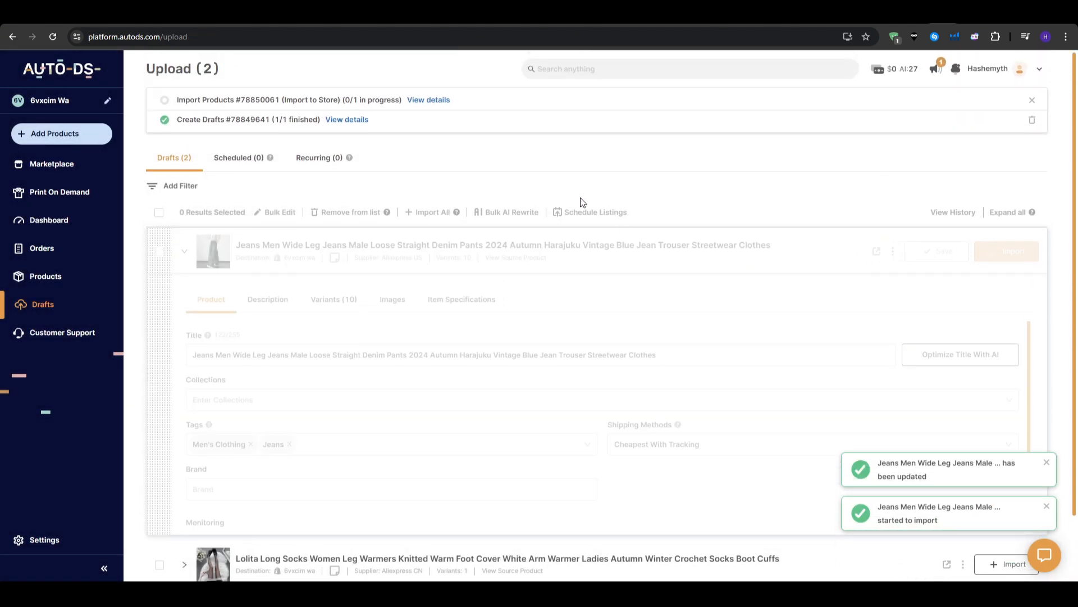
{"action": "left_click", "coordinate": [434, 96]}
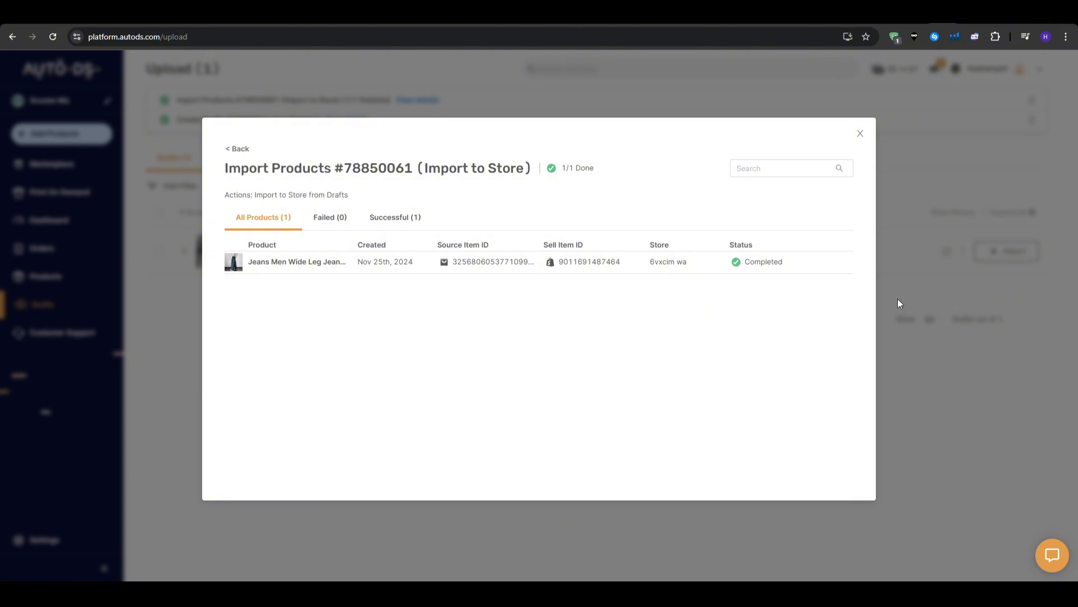
{"action": "left_click", "coordinate": [913, 288]}
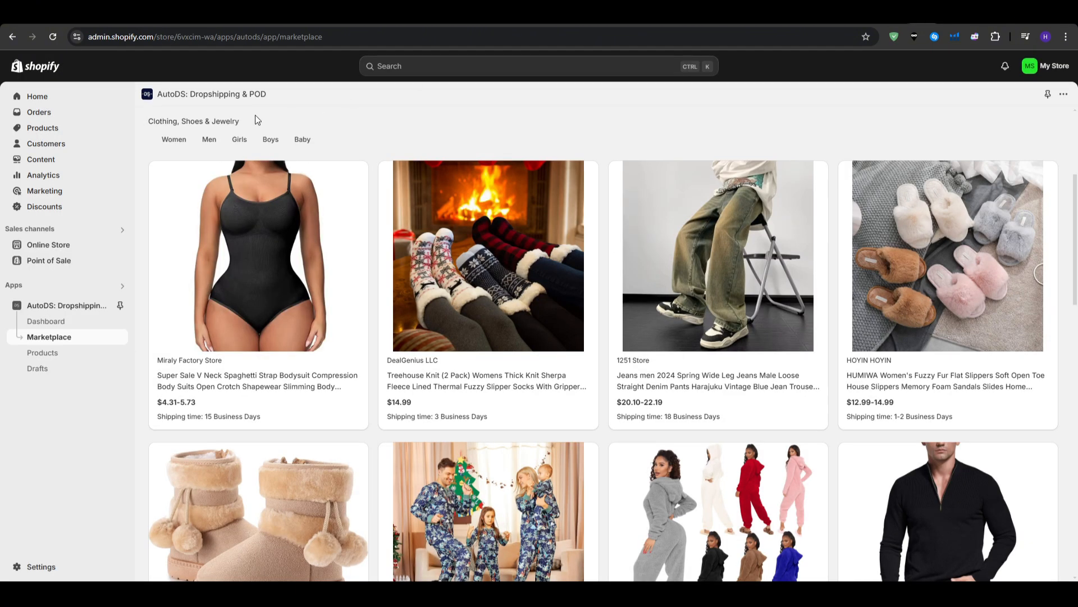
Check the products in the Shopify admin, and open the jeans from the AutoDS product list for editing
{"action": "left_click", "coordinate": [31, 129]}
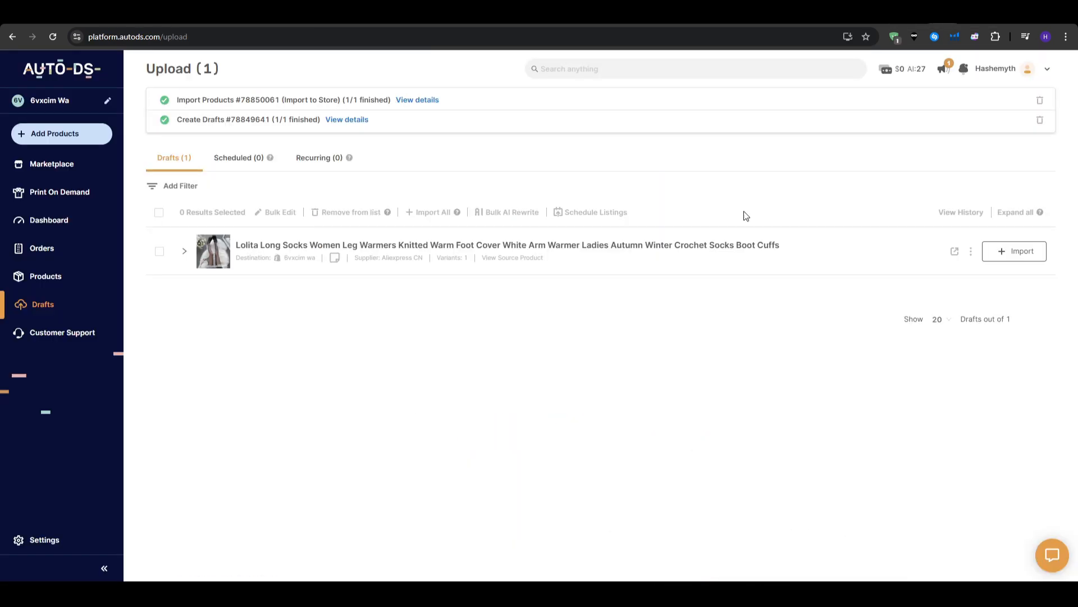
{"action": "left_click", "coordinate": [62, 280]}
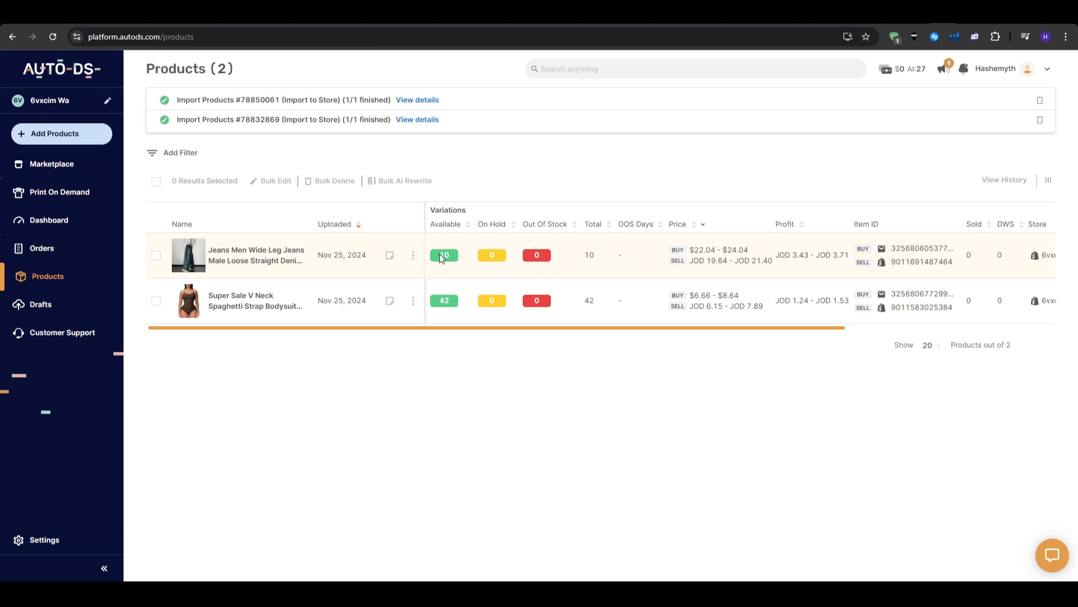
{"action": "left_click", "coordinate": [415, 259]}
{"action": "left_click", "coordinate": [351, 277]}
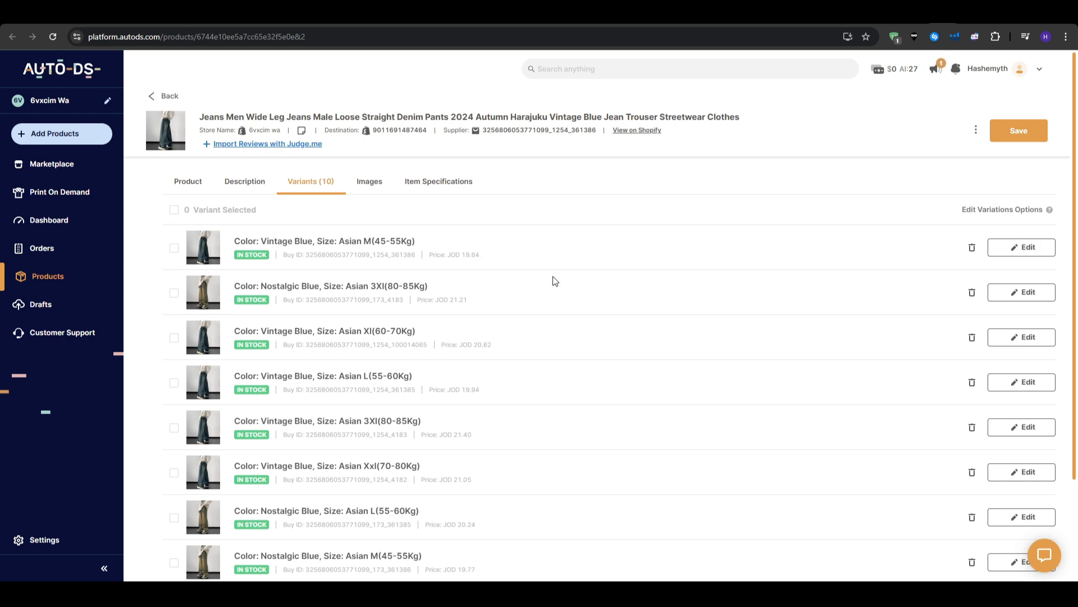
Edit the Vintage Blue, Asian M(45-55Kg) variant of the jeans and set its fees to 5%
{"action": "left_click", "coordinate": [1003, 254]}
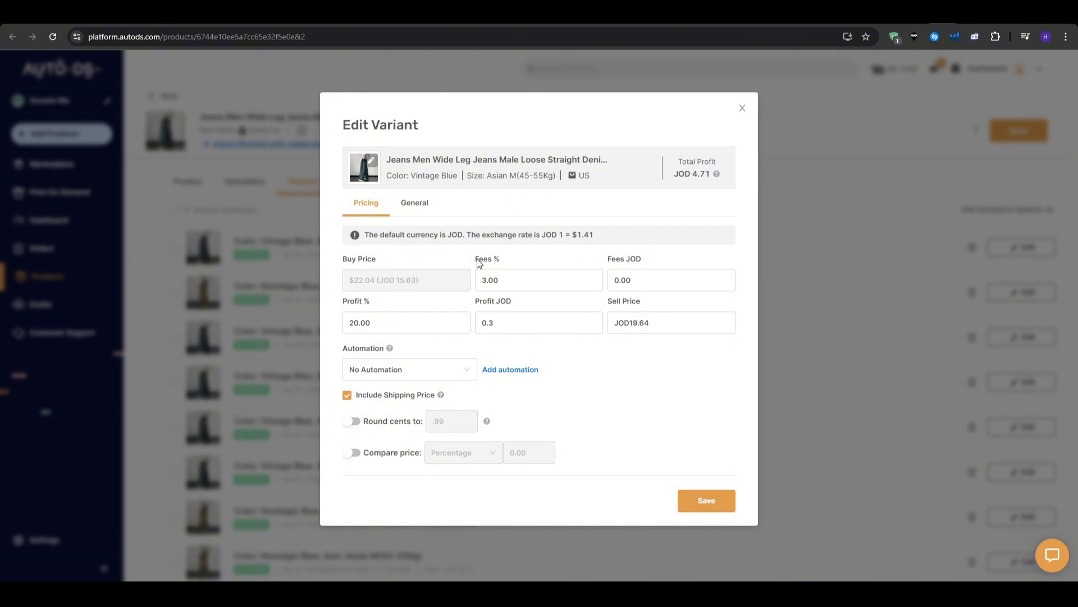
{"action": "left_click_drag", "start_coordinate": [474, 263], "coordinate": [503, 280]}
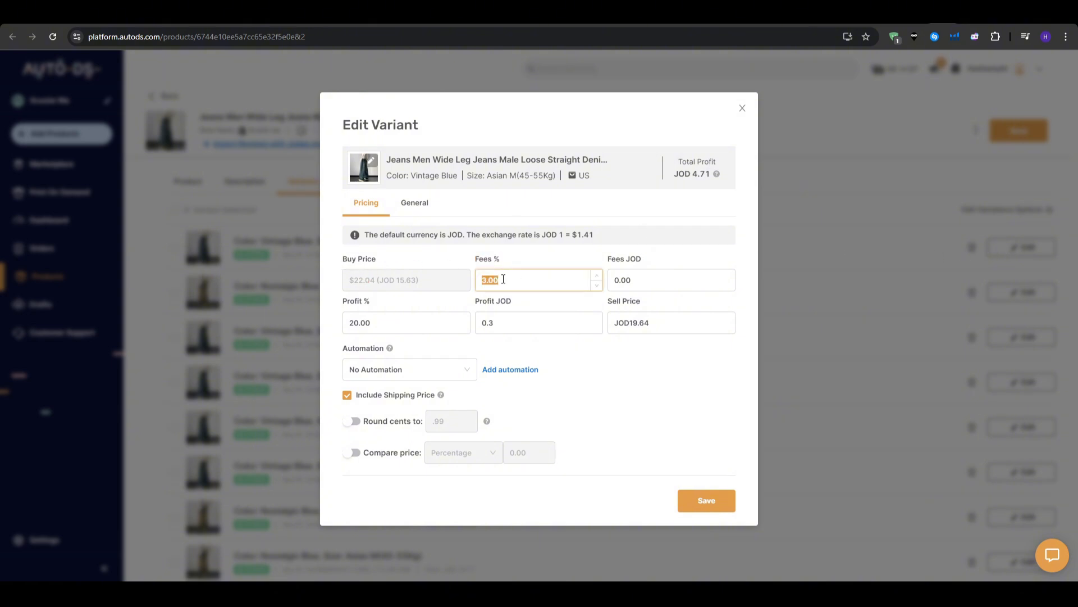
{"action": "type", "text": "5"}
{"action": "left_click", "coordinate": [528, 262]}
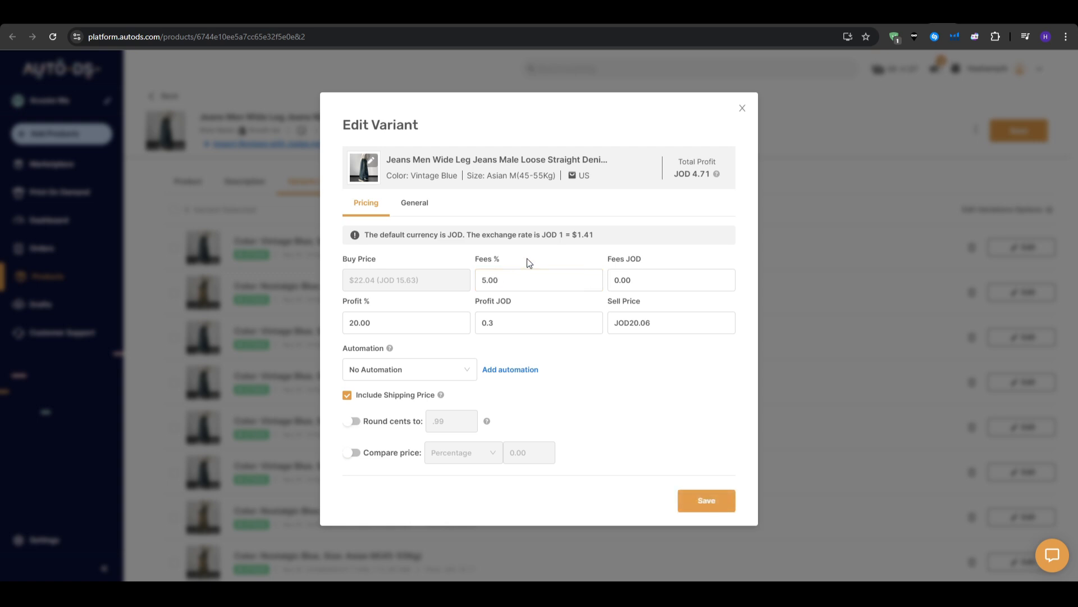
Set the variant's sell price to JOD 25, check its total profit and save the variant
{"action": "double_click", "coordinate": [656, 322]}
{"action": "type", "text": "25"}
{"action": "left_click", "coordinate": [629, 368]}
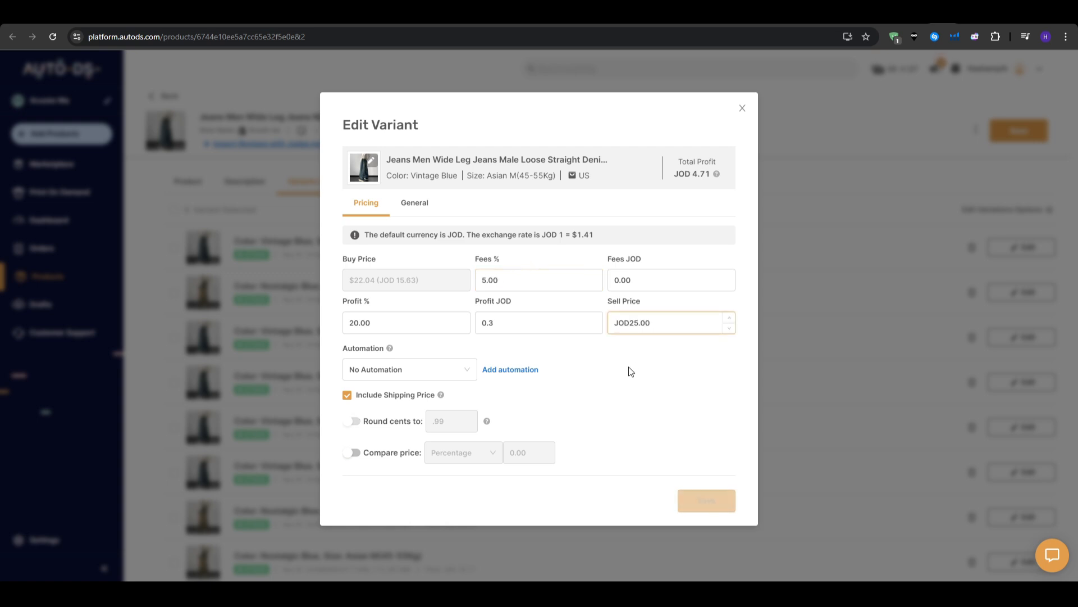
{"action": "triple_click", "coordinate": [697, 174]}
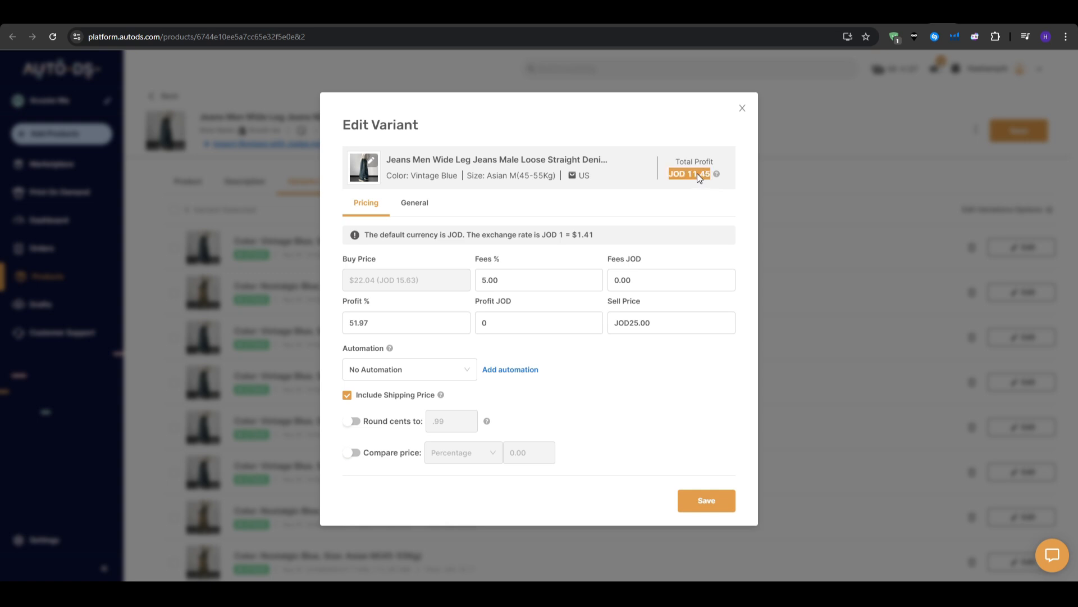
{"action": "left_click", "coordinate": [680, 396]}
{"action": "left_click", "coordinate": [708, 499]}
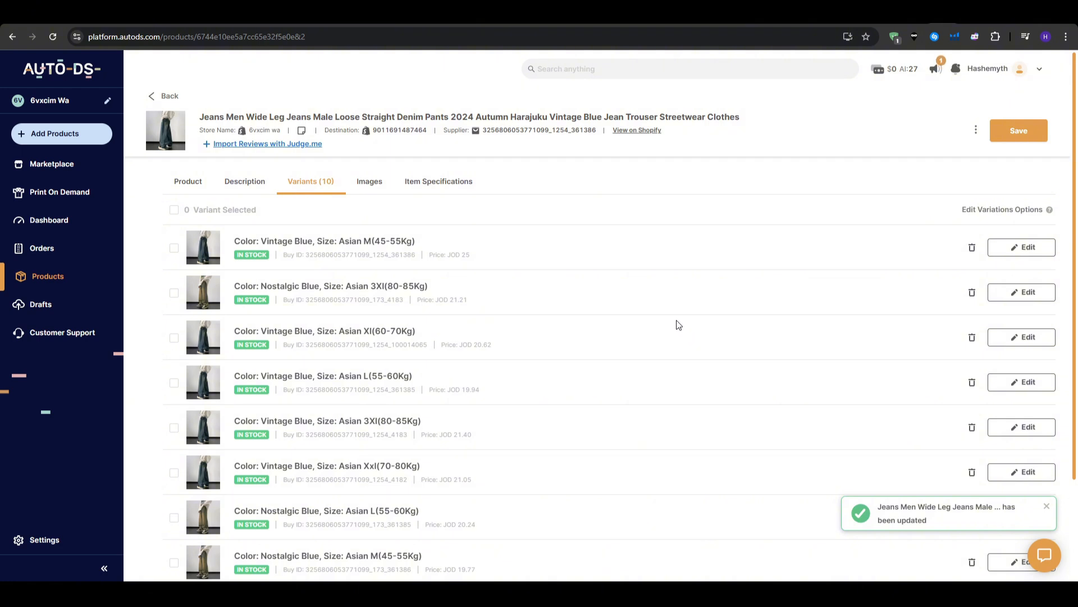
Examine the Aliexpress US supplier's order settings, including the automatic gift message sent to customers, and close the message without editing it
{"action": "left_click", "coordinate": [40, 541]}
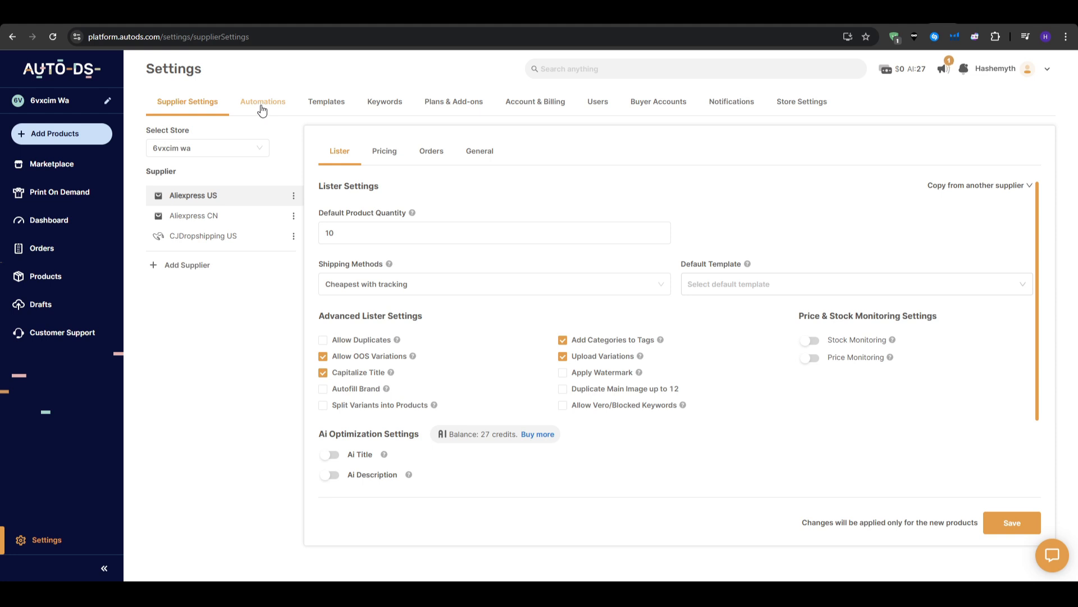
{"action": "left_click", "coordinate": [428, 156]}
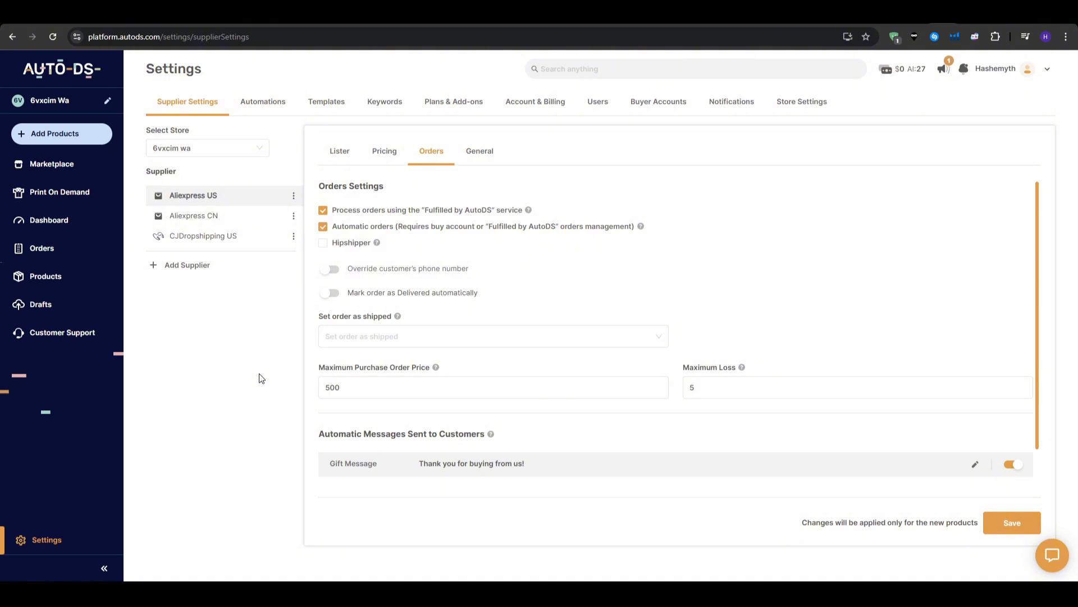
{"action": "triple_click", "coordinate": [365, 432]}
{"action": "left_click", "coordinate": [378, 455]}
{"action": "left_click_drag", "start_coordinate": [325, 465], "coordinate": [618, 472]}
{"action": "left_click", "coordinate": [618, 471]}
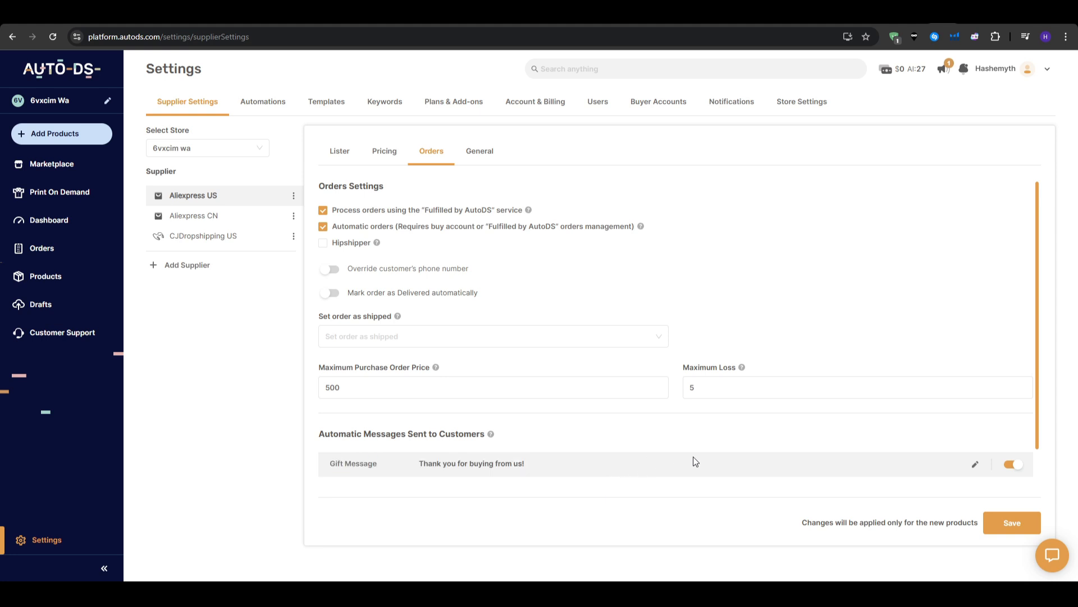
{"action": "left_click", "coordinate": [975, 464]}
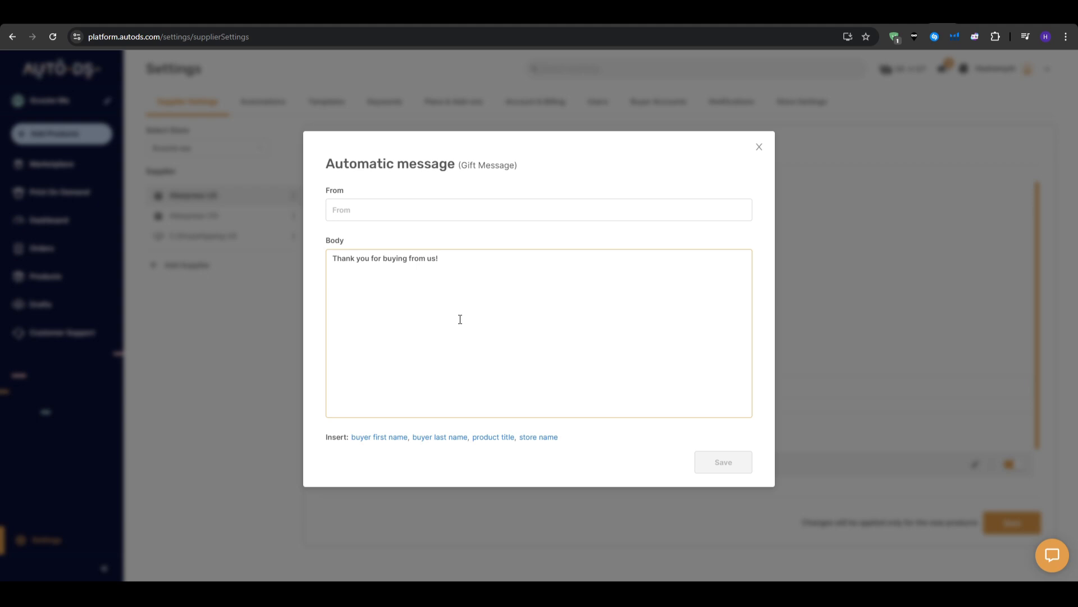
{"action": "left_click", "coordinate": [234, 348]}
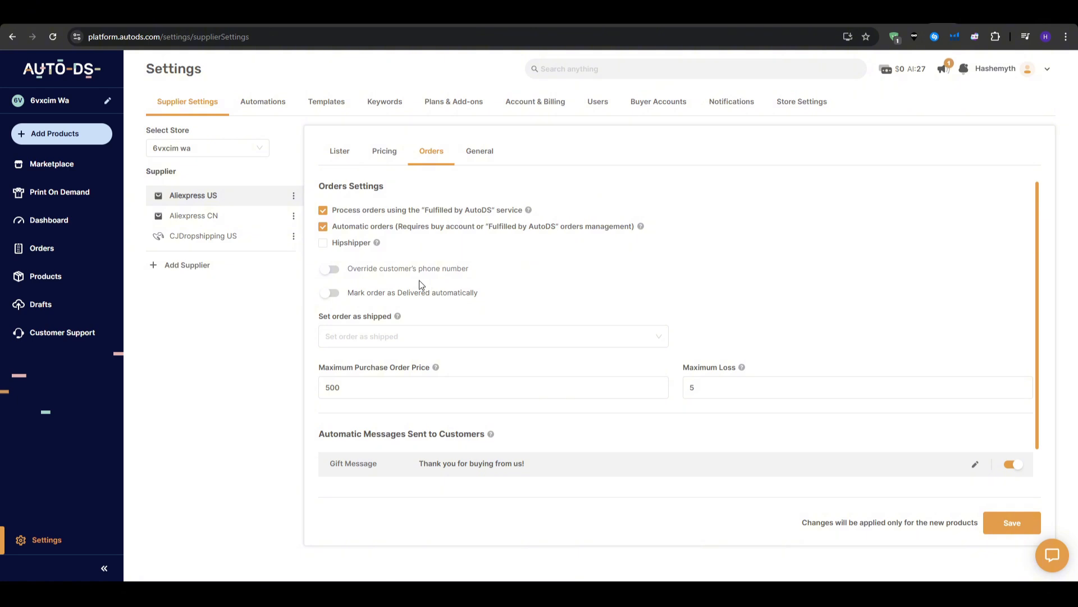
Look over the product list, then examine the general settings of the existing Sales Base Pricing automation and close them
{"action": "left_click", "coordinate": [78, 279]}
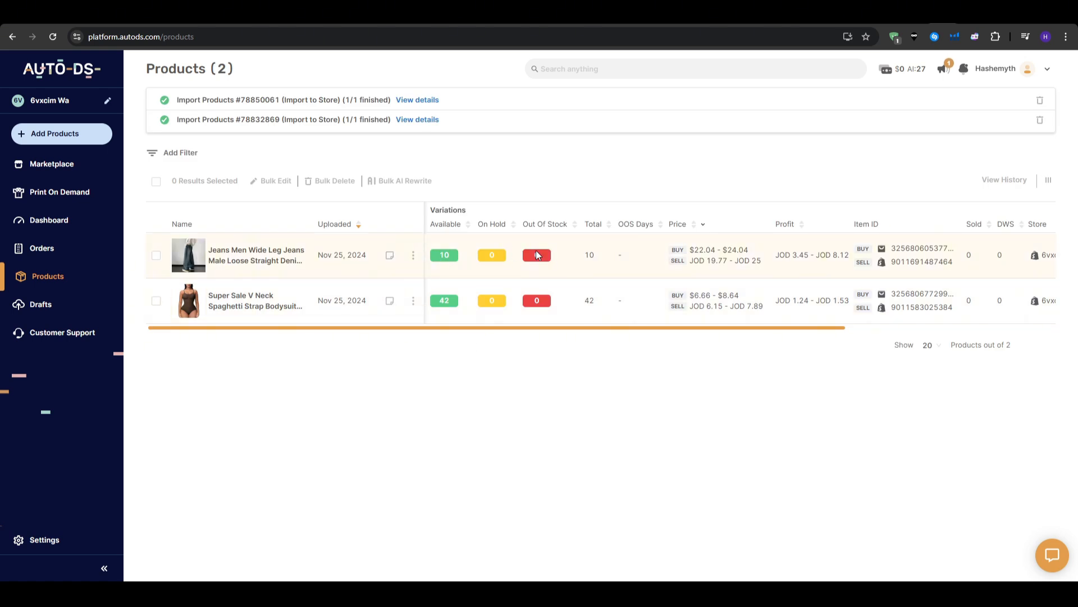
{"action": "left_click", "coordinate": [78, 536]}
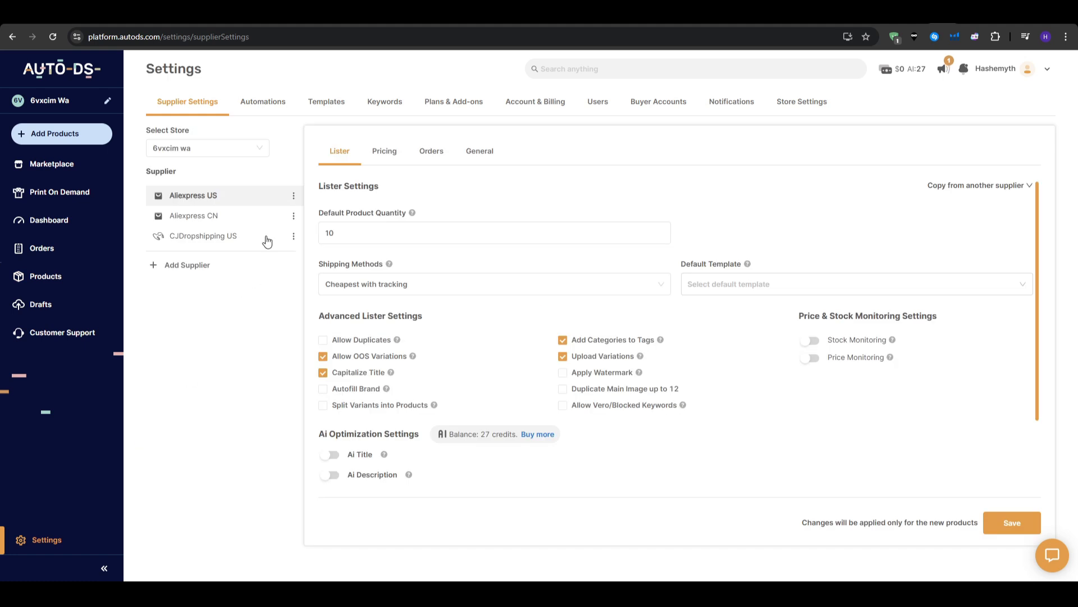
{"action": "left_click", "coordinate": [265, 107]}
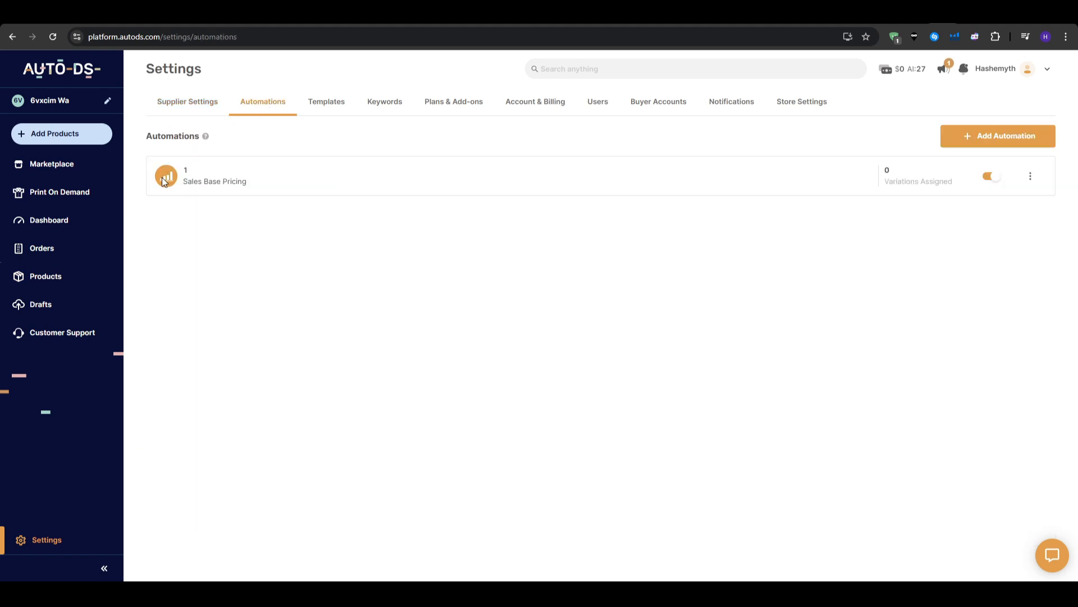
{"action": "left_click_drag", "start_coordinate": [163, 174], "coordinate": [234, 173]}
{"action": "left_click", "coordinate": [256, 242]}
{"action": "left_click", "coordinate": [1030, 176]}
{"action": "left_click", "coordinate": [1007, 194]}
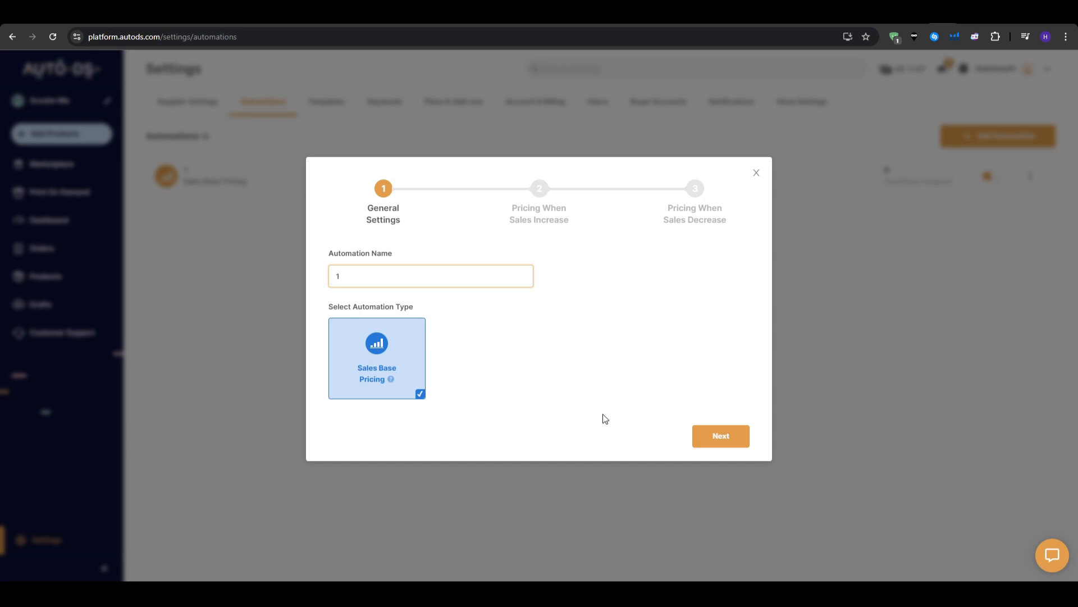
{"action": "left_click", "coordinate": [821, 343]}
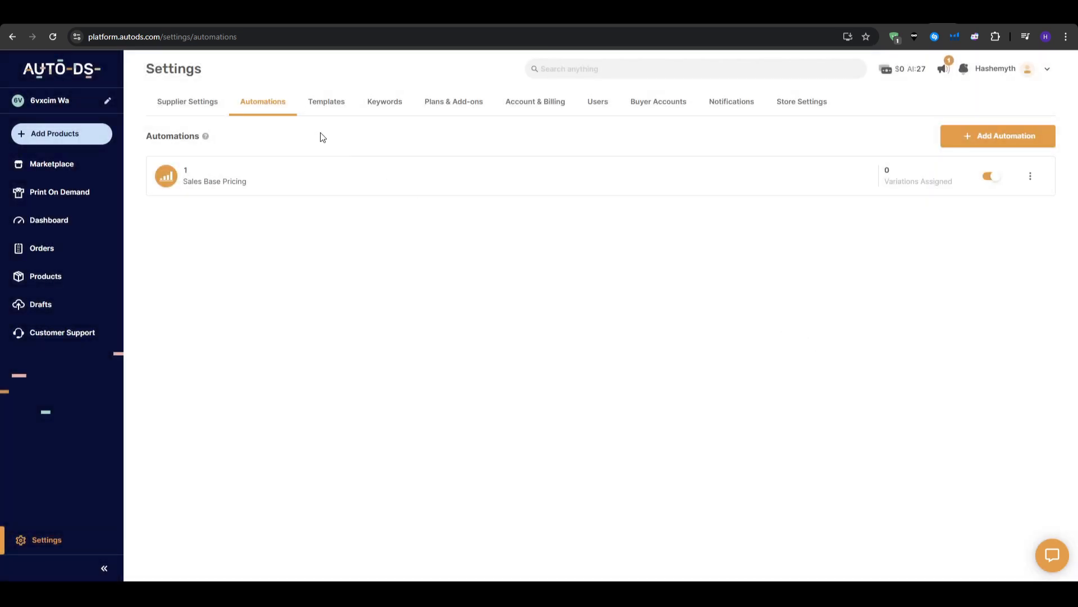
Reopen automation 1 for editing and review its pricing rules for when sales increase
{"action": "left_click", "coordinate": [1029, 177]}
{"action": "left_click", "coordinate": [1011, 195]}
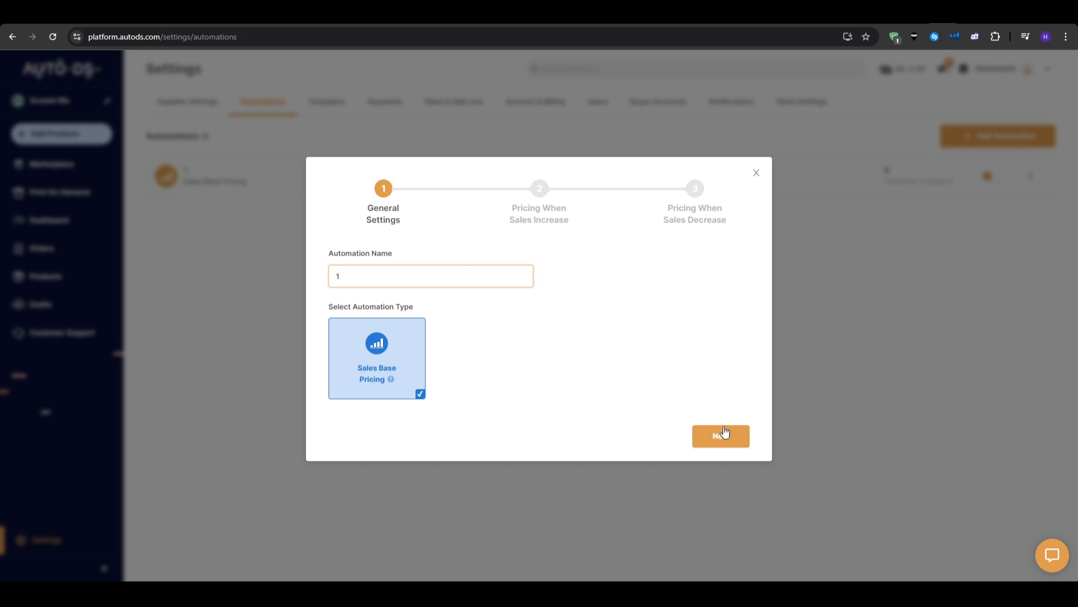
{"action": "left_click", "coordinate": [721, 435]}
{"action": "left_click_drag", "start_coordinate": [580, 206], "coordinate": [504, 191]}
{"action": "left_click", "coordinate": [606, 216]}
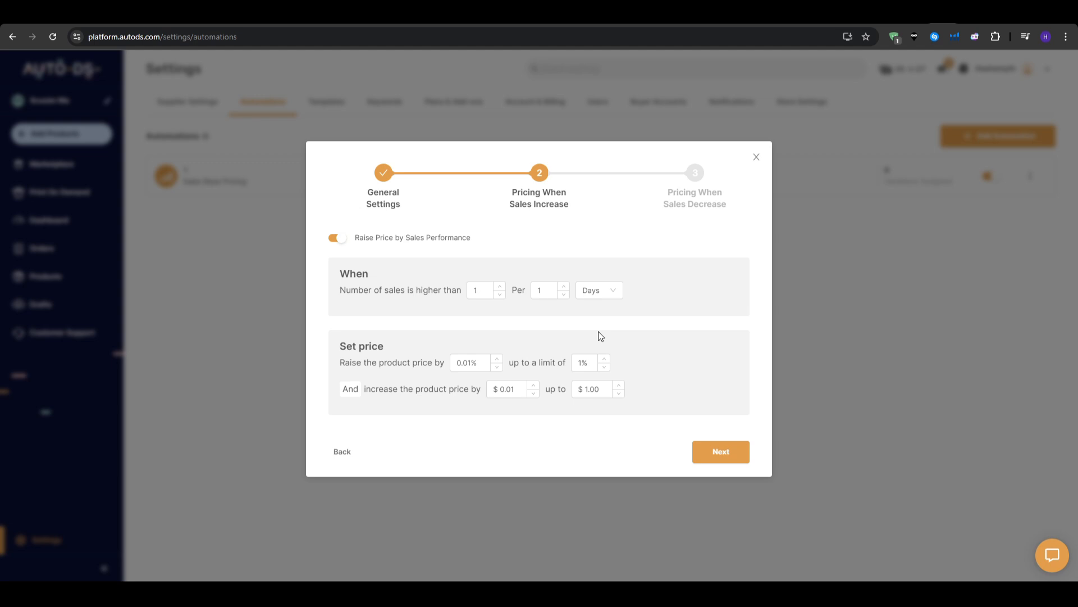
Go through the remaining pricing rules, assign only the men's wide leg jeans to the Sales Base Pricing automation and finish it
{"action": "left_click", "coordinate": [719, 451]}
{"action": "left_click", "coordinate": [719, 451]}
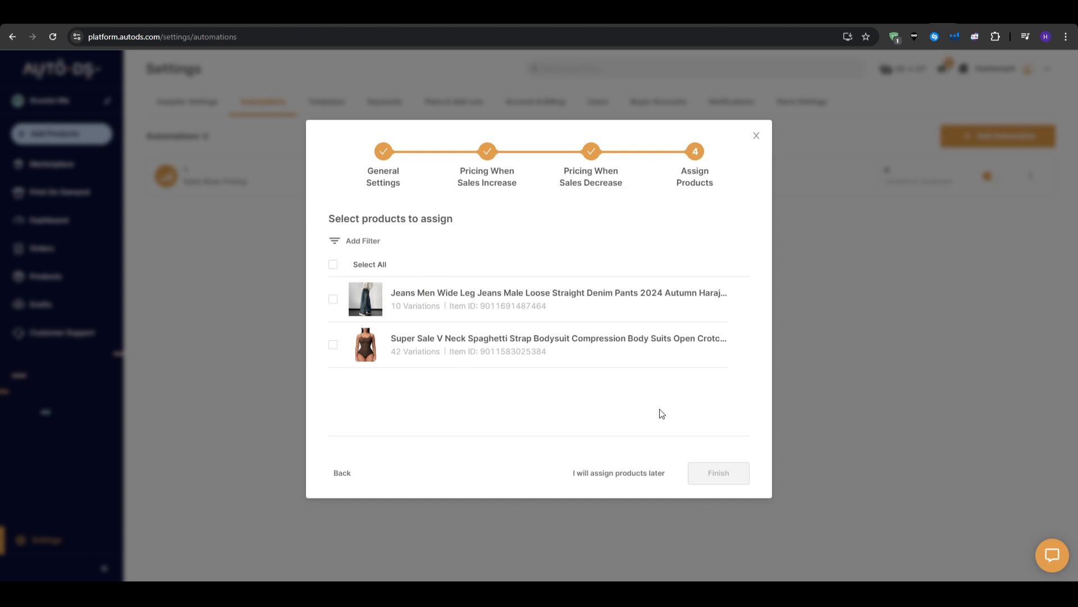
{"action": "left_click", "coordinate": [334, 300]}
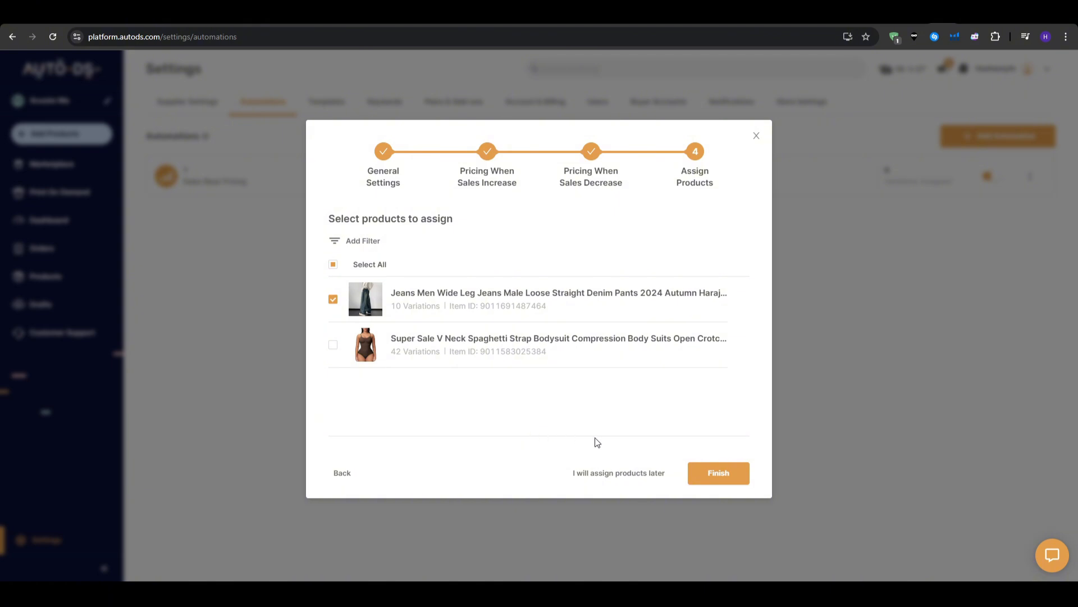
{"action": "left_click", "coordinate": [712, 477]}
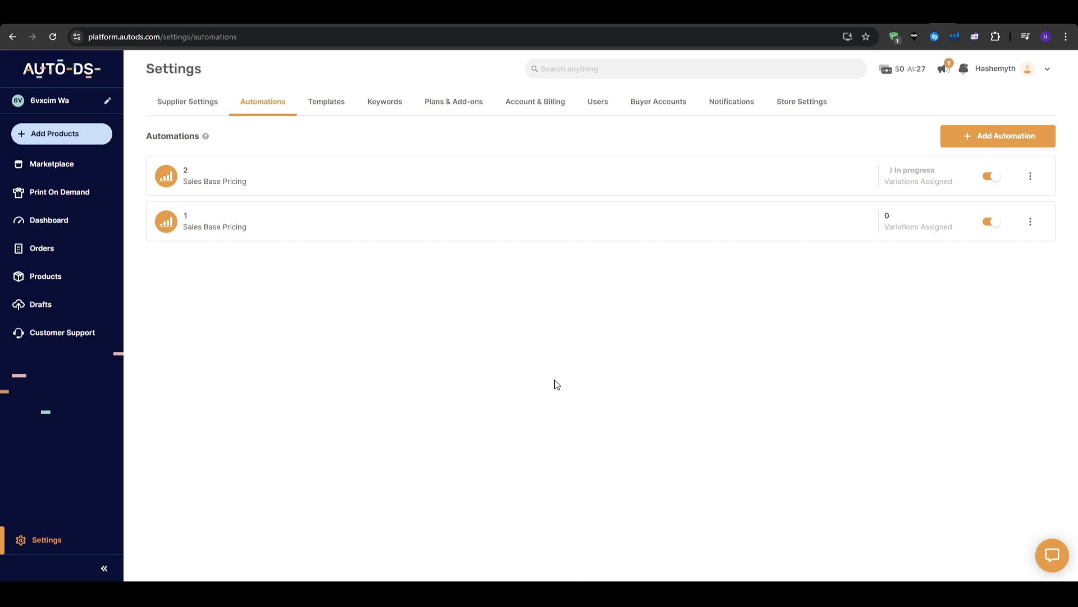
Examine the account details required for adding a buyer account, and close the form without adding one
{"action": "left_click", "coordinate": [661, 106]}
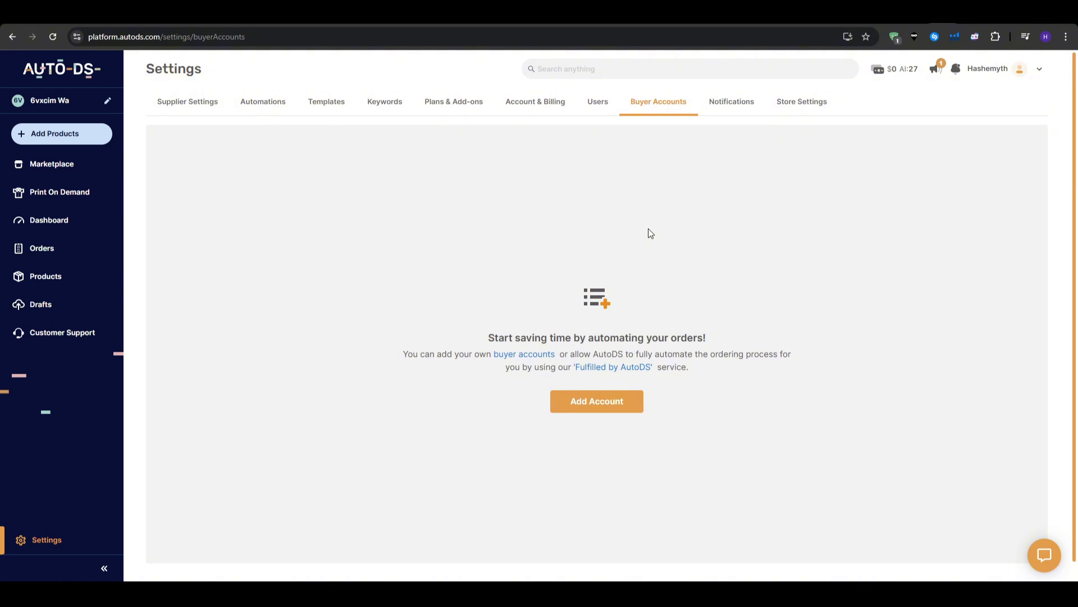
{"action": "left_click", "coordinate": [578, 401]}
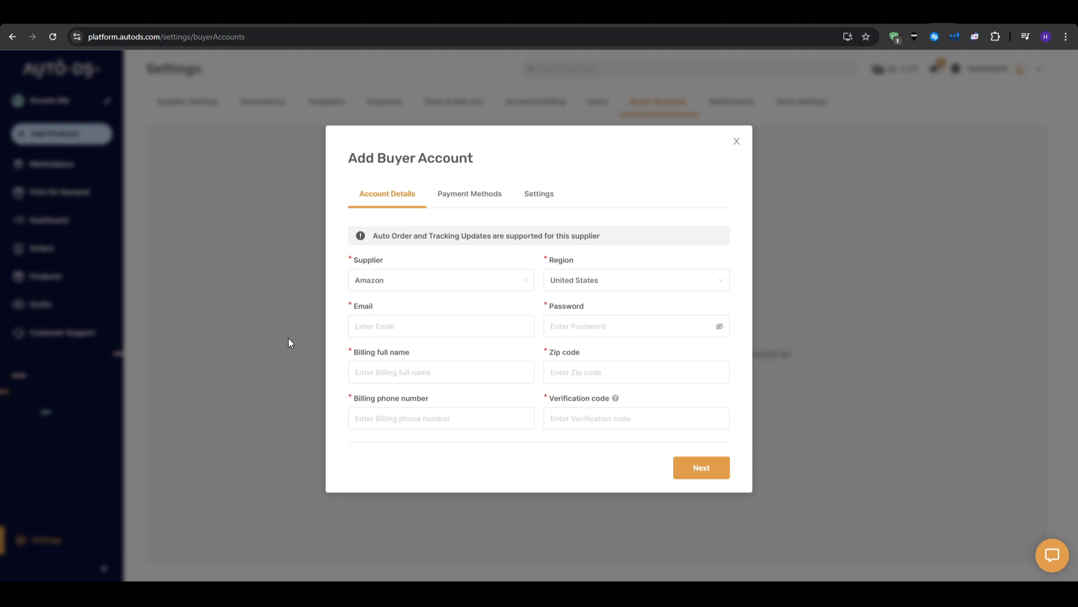
{"action": "left_click", "coordinate": [289, 339]}
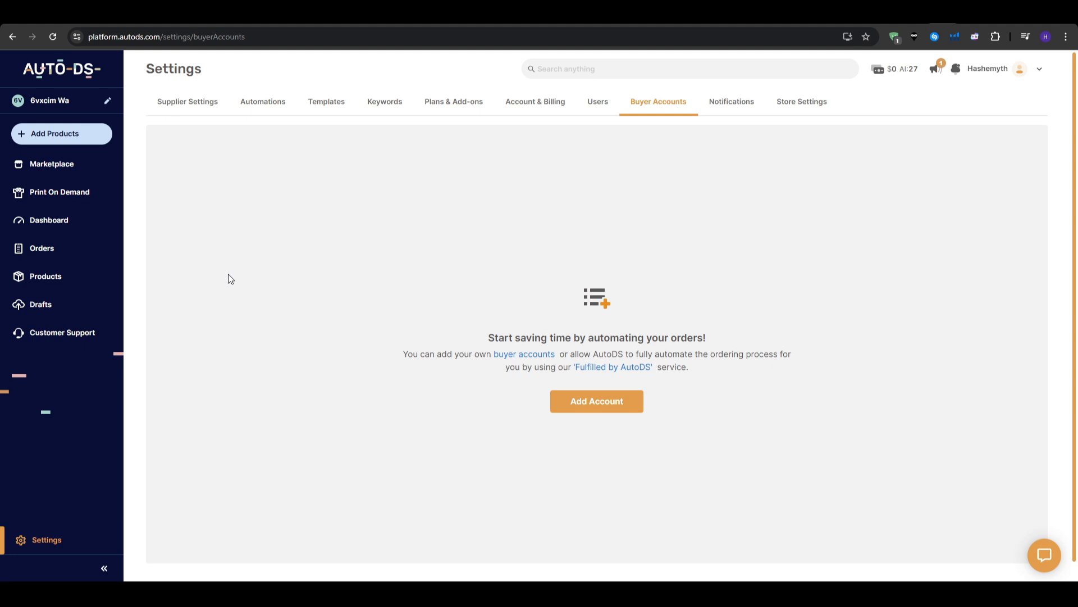
Review the dashboard's sales overview and the date ranges available for its statistics
{"action": "left_click", "coordinate": [82, 227]}
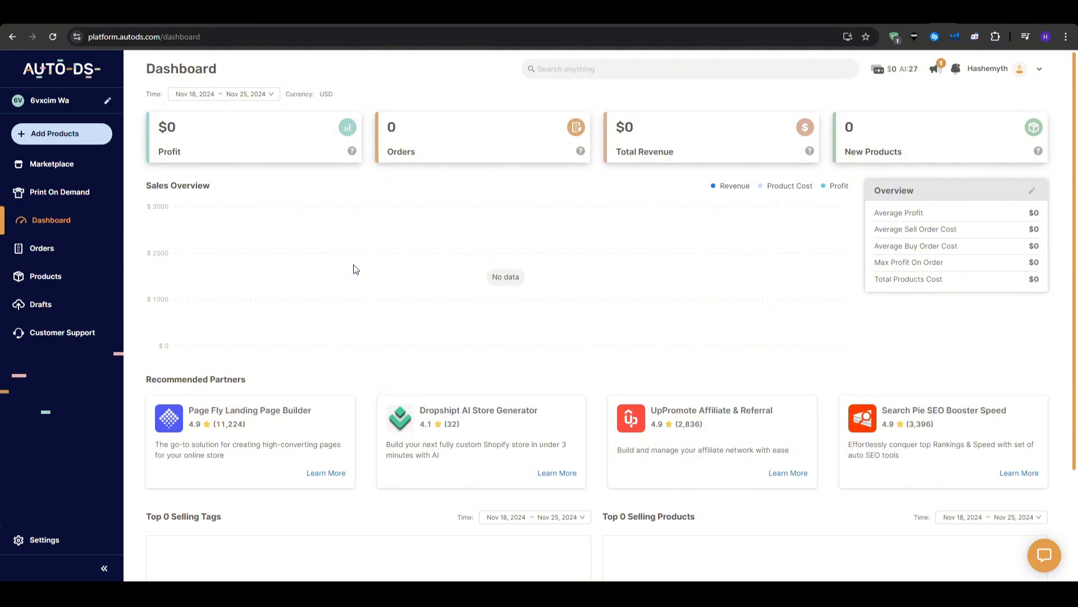
{"action": "double_click", "coordinate": [188, 187]}
{"action": "left_click", "coordinate": [186, 189]}
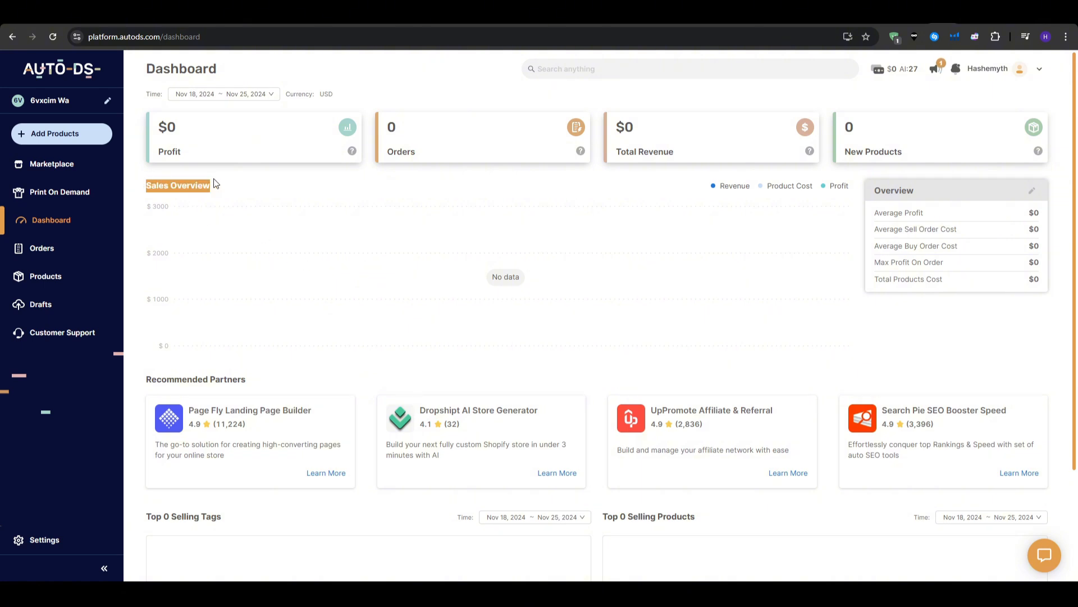
{"action": "left_click", "coordinate": [214, 183]}
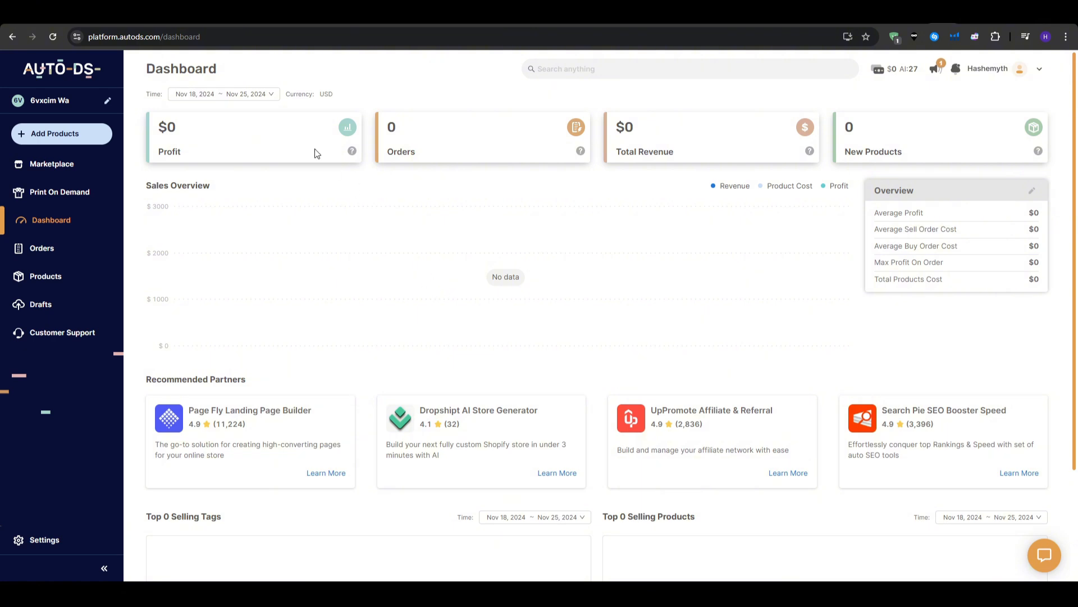
{"action": "left_click", "coordinate": [277, 94]}
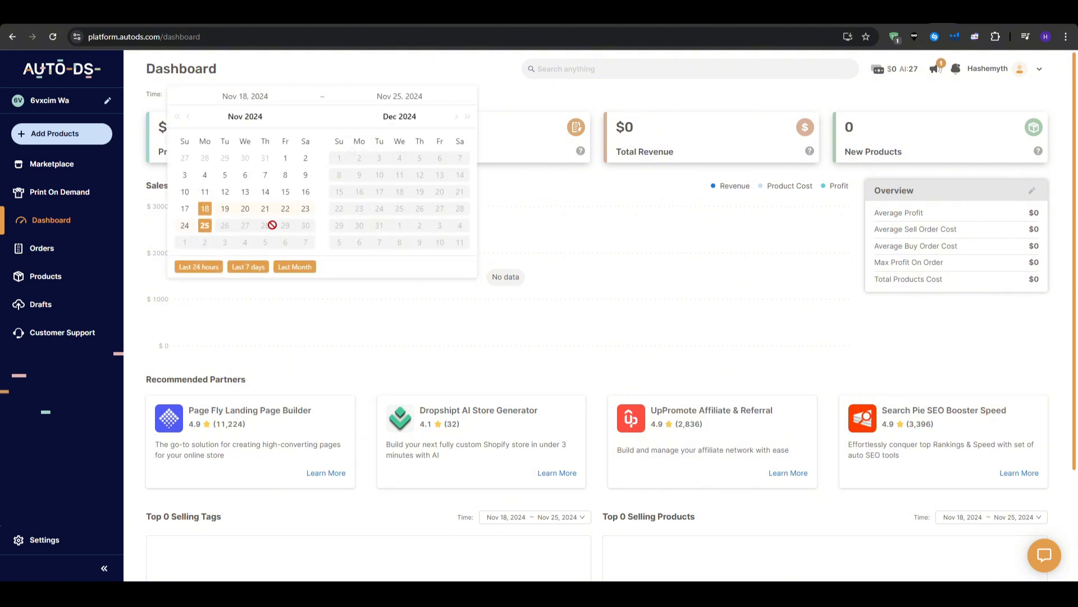
{"action": "left_click", "coordinate": [558, 274]}
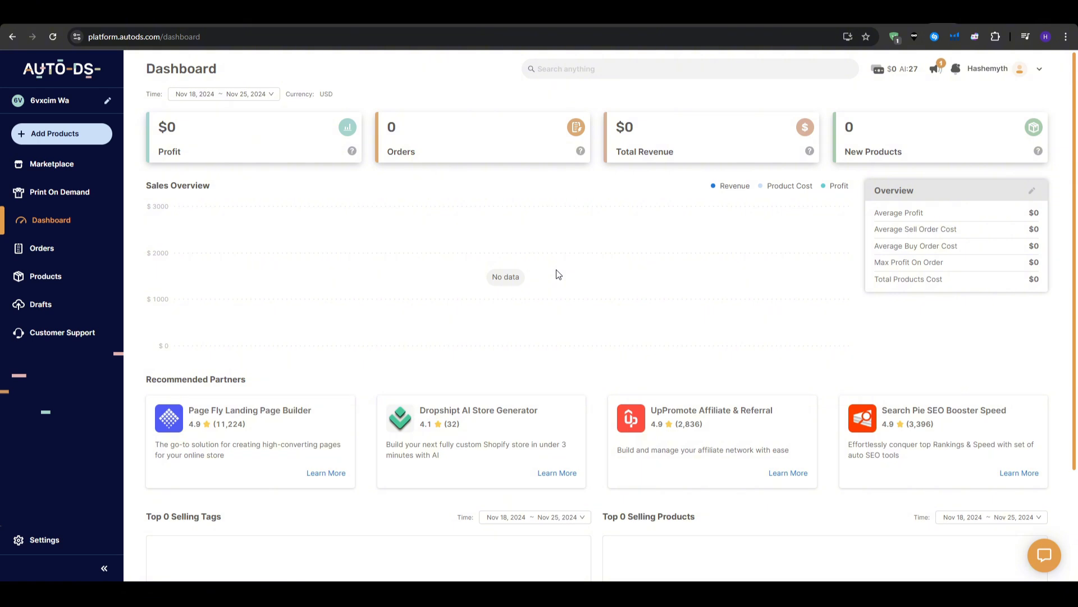
Browse the marketplace products in the Clothing, Shoes & Jewelry category
{"action": "left_click", "coordinate": [70, 176]}
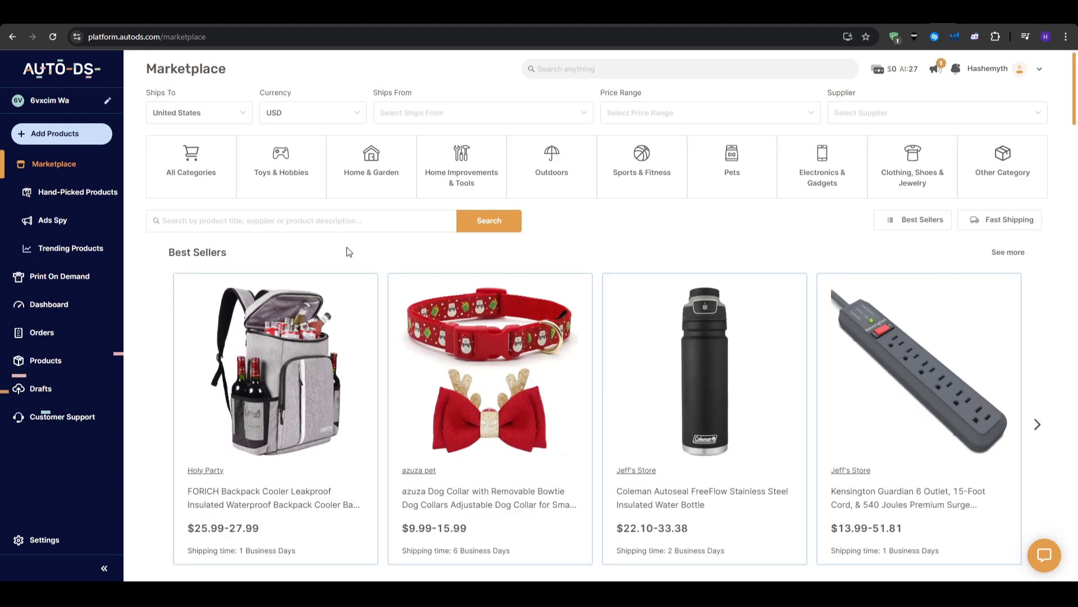
{"action": "left_click", "coordinate": [890, 185]}
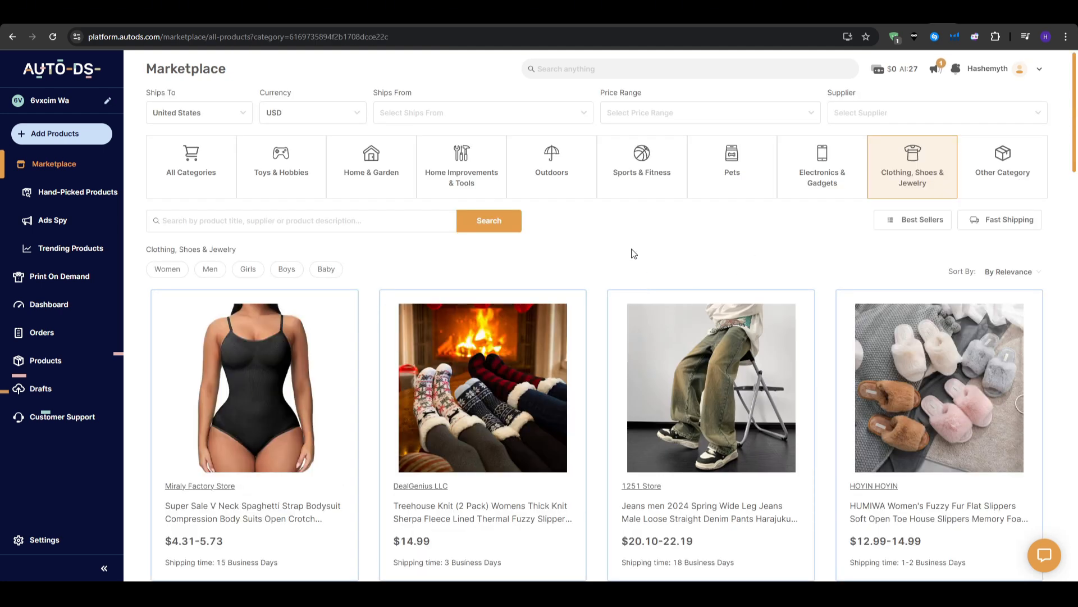
{"action": "scroll", "coordinate": [633, 254], "scroll_direction": "down", "scroll_amount": 7}
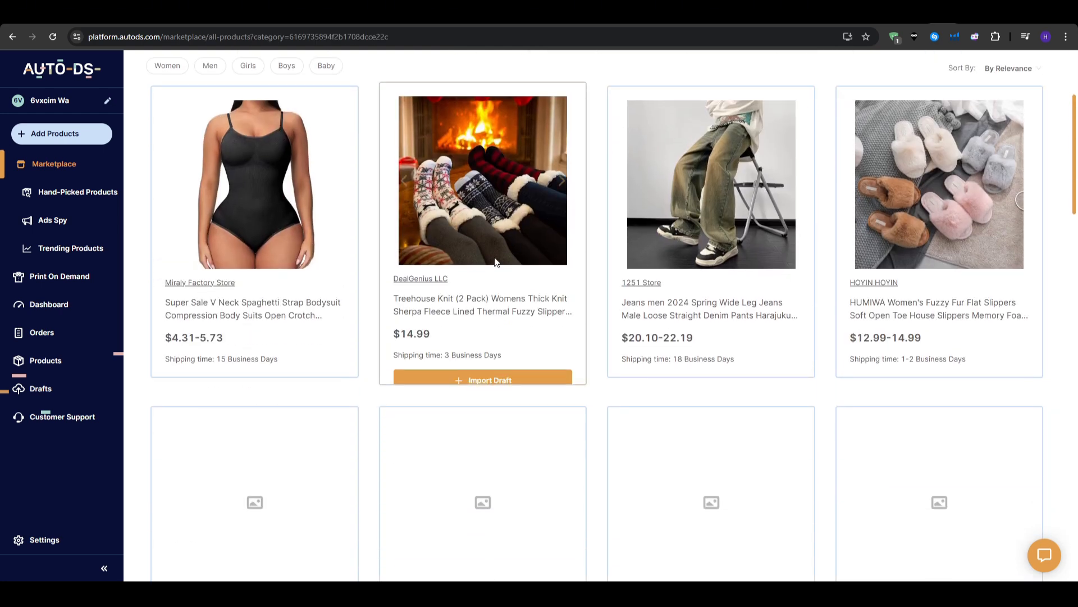
{"action": "scroll", "coordinate": [715, 289], "scroll_direction": "down", "scroll_amount": 4}
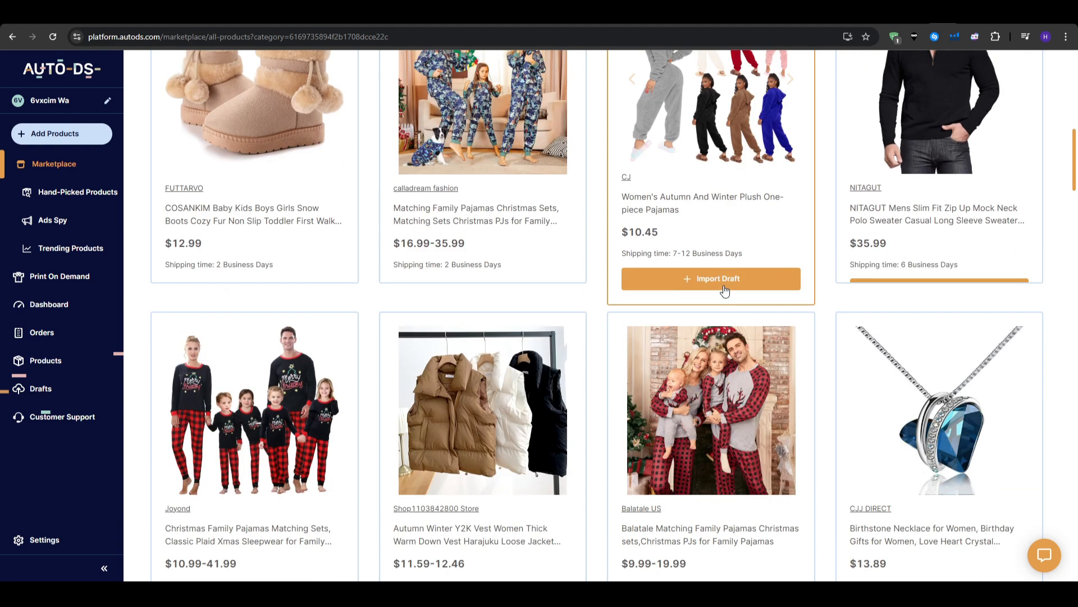
{"action": "scroll", "coordinate": [724, 293], "scroll_direction": "down", "scroll_amount": 6}
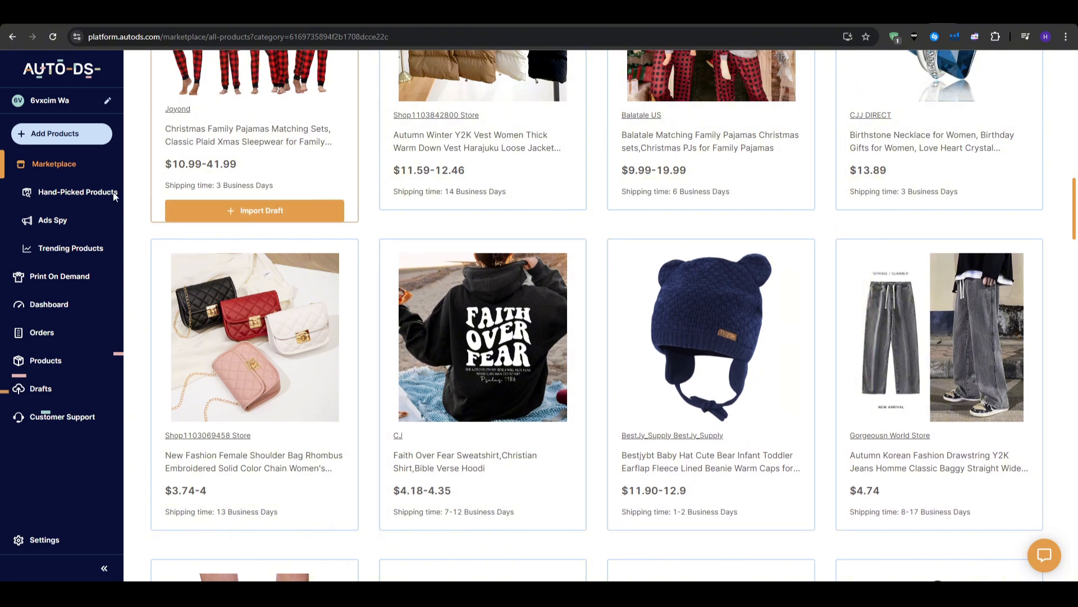
Check the Product Finding Hub addon order offered in Ads Spy and close the confirmation without buying
{"action": "left_click", "coordinate": [71, 221]}
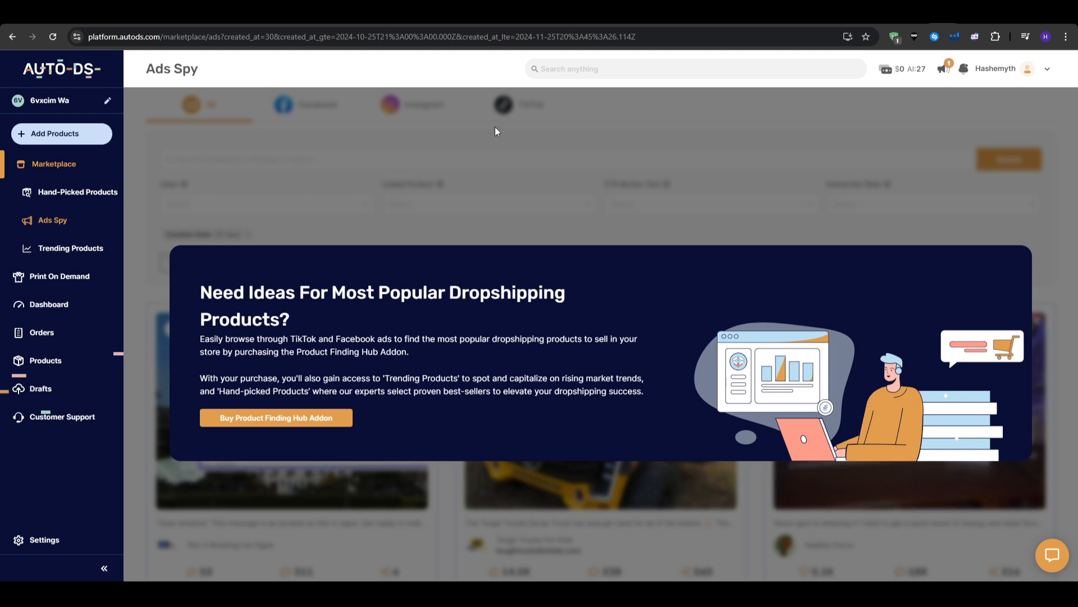
{"action": "left_click", "coordinate": [325, 419]}
{"action": "double_click", "coordinate": [591, 282]}
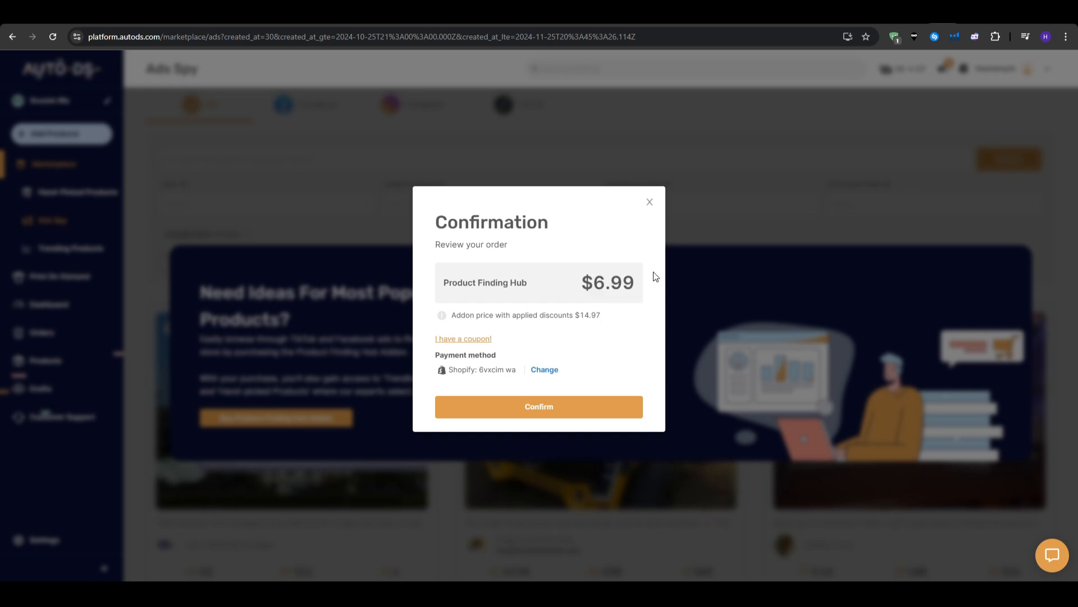
{"action": "left_click", "coordinate": [649, 202]}
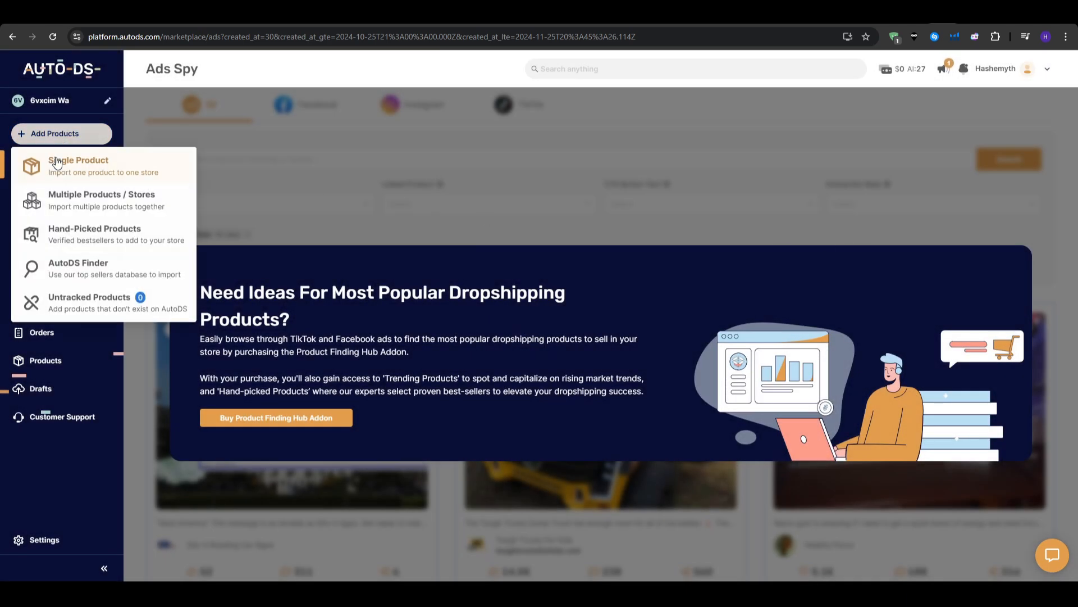
Return to the main marketplace and browse its New Arrivals and Toys & Hobbies products
{"action": "left_click", "coordinate": [54, 164]}
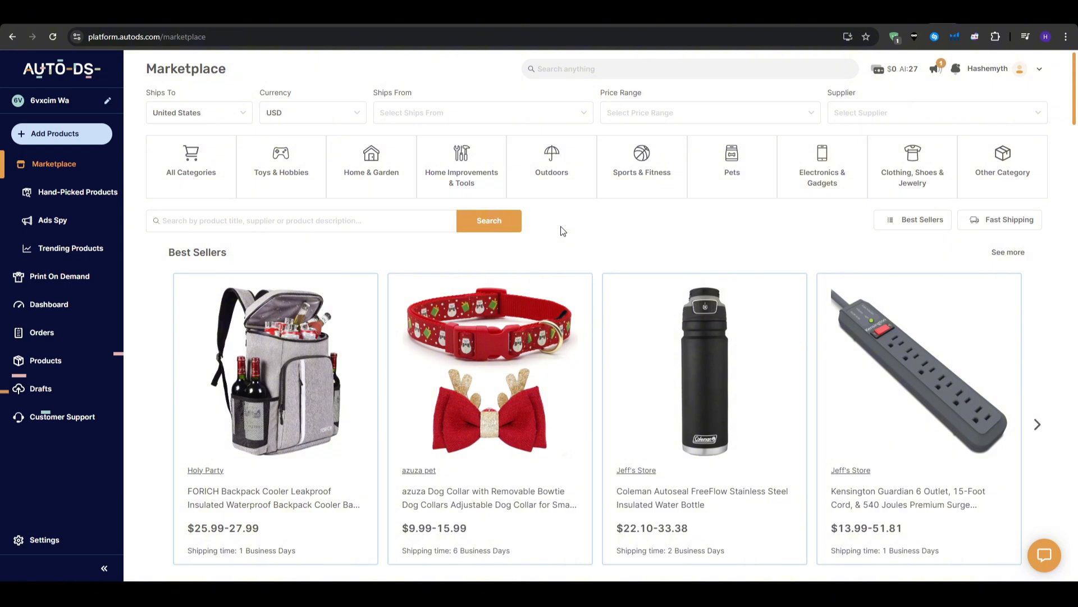
{"action": "scroll", "coordinate": [563, 231], "scroll_direction": "down", "scroll_amount": 8}
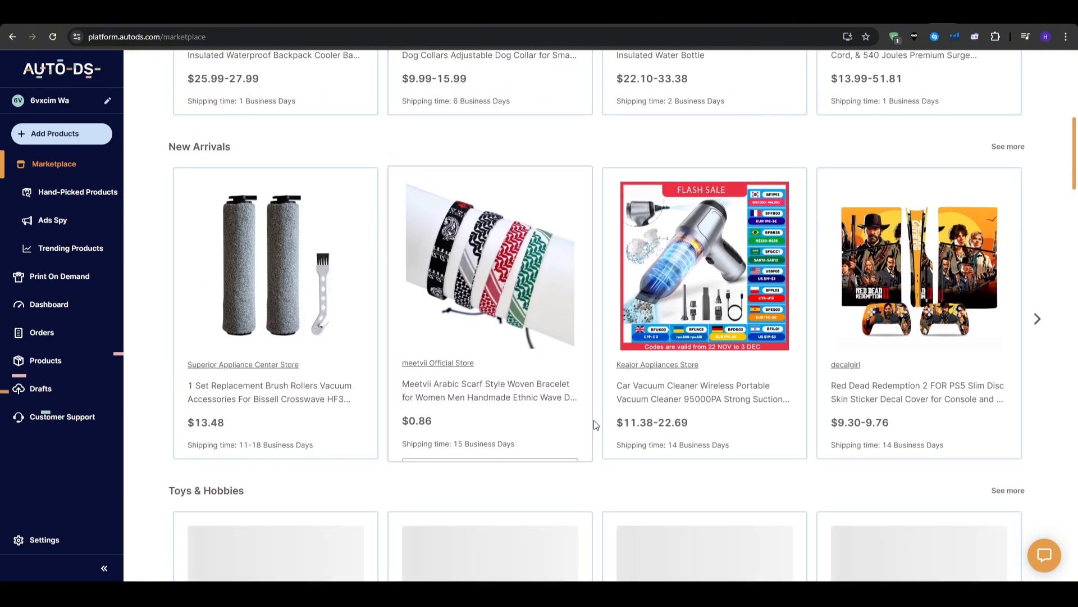
{"action": "scroll", "coordinate": [596, 427], "scroll_direction": "down", "scroll_amount": 1}
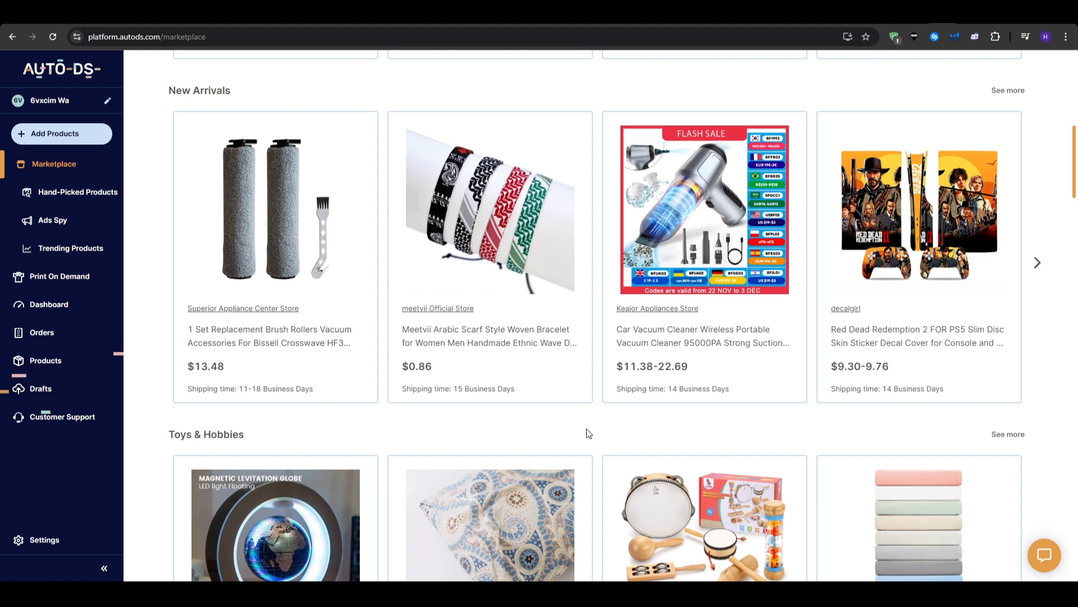
{"action": "scroll", "coordinate": [588, 433], "scroll_direction": "down", "scroll_amount": 4}
{"action": "scroll", "coordinate": [581, 428], "scroll_direction": "up", "scroll_amount": 2}
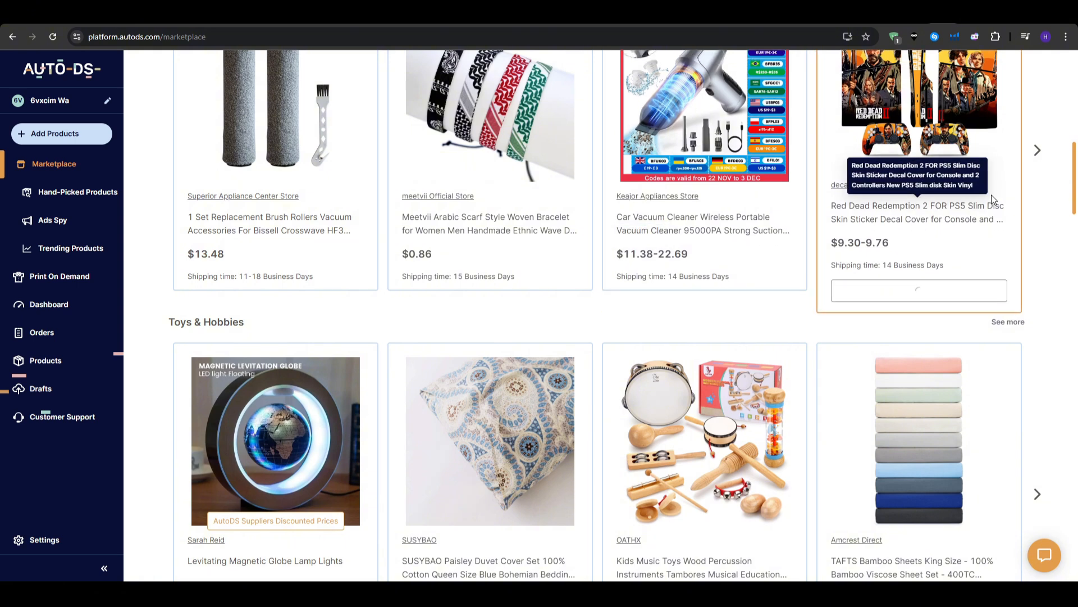
Switch to the Shopify product list, preview the men's wide-leg jeans in the online store, and review the product page's options, description and images
{"action": "scroll", "coordinate": [927, 180], "scroll_direction": "up", "scroll_amount": 1}
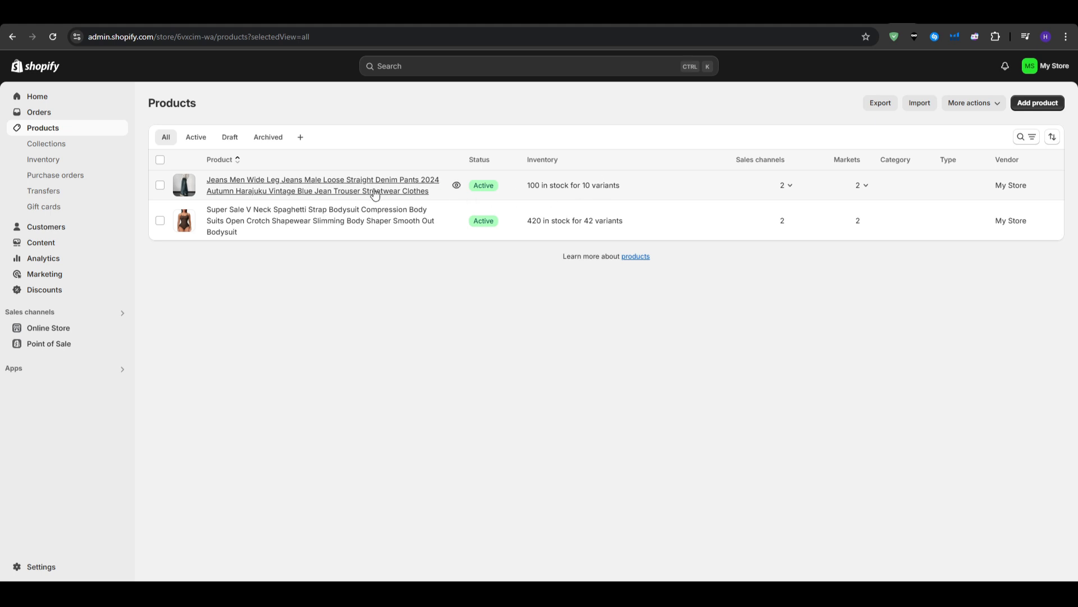
{"action": "left_click", "coordinate": [457, 184]}
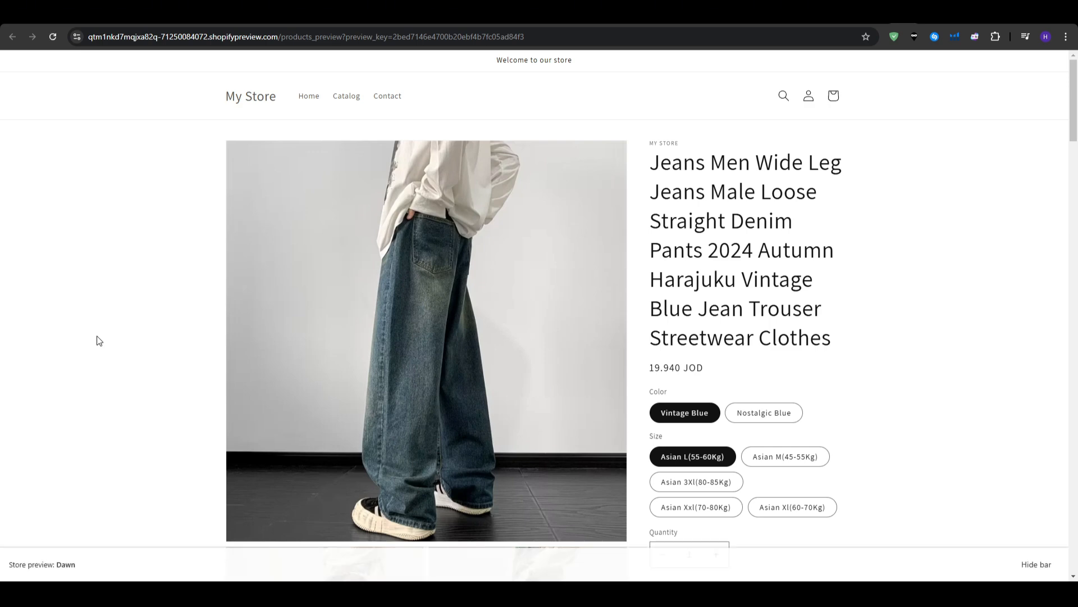
{"action": "scroll", "coordinate": [99, 341], "scroll_direction": "down", "scroll_amount": 8}
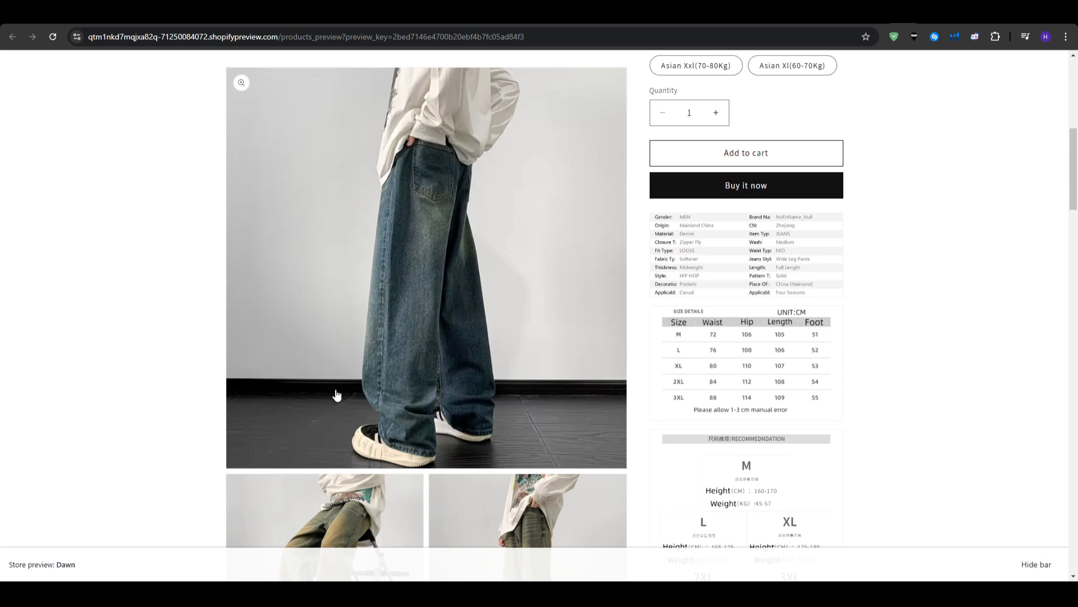
{"action": "scroll", "coordinate": [333, 393], "scroll_direction": "down", "scroll_amount": 8}
{"action": "scroll", "coordinate": [335, 389], "scroll_direction": "down", "scroll_amount": 6}
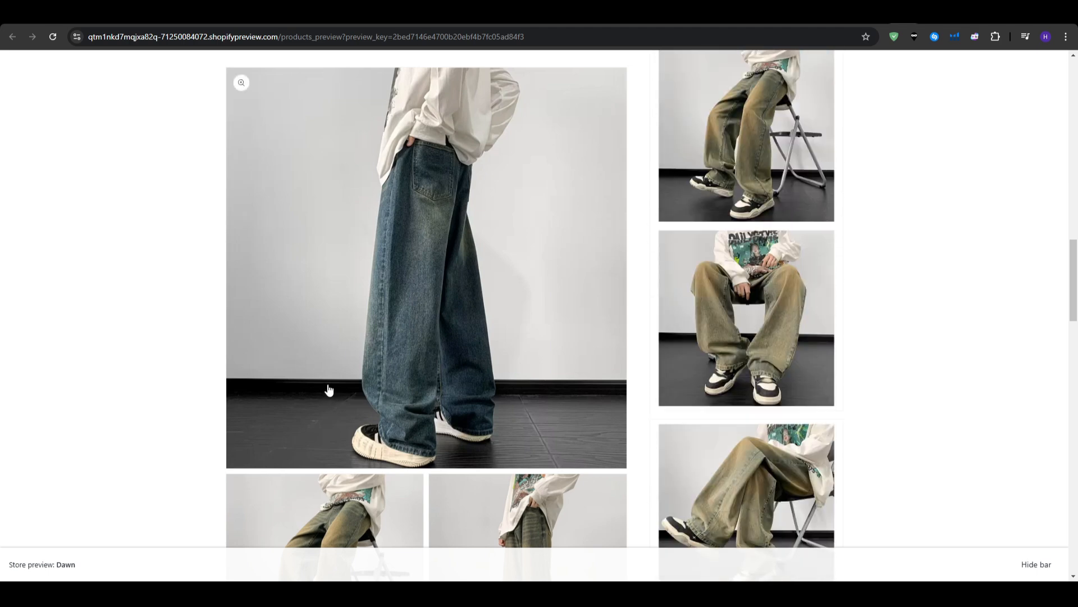
{"action": "scroll", "coordinate": [345, 388], "scroll_direction": "down", "scroll_amount": 10}
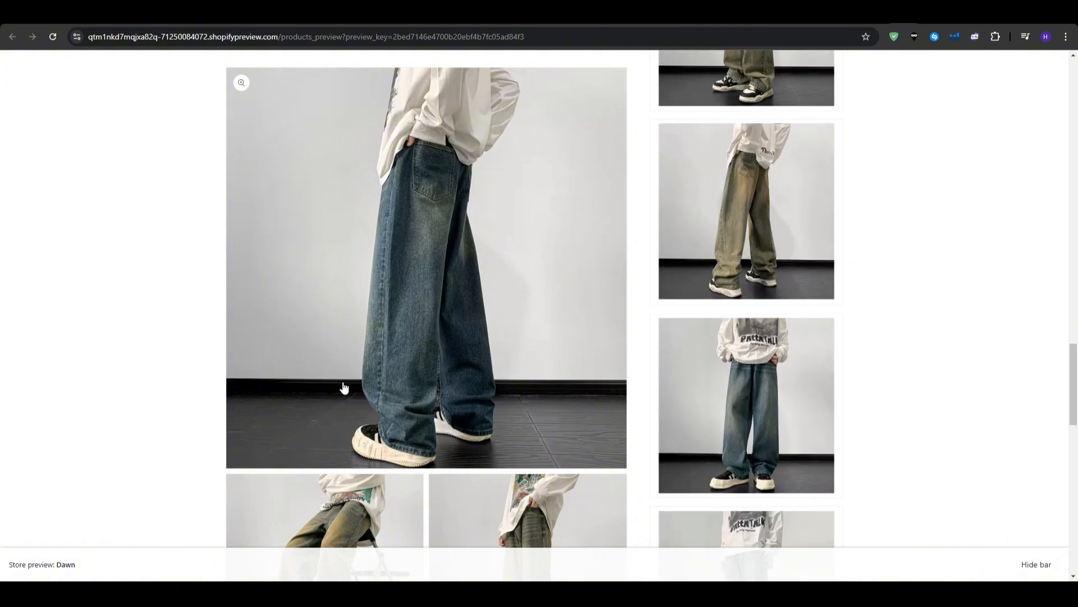
{"action": "scroll", "coordinate": [343, 388], "scroll_direction": "down", "scroll_amount": 9}
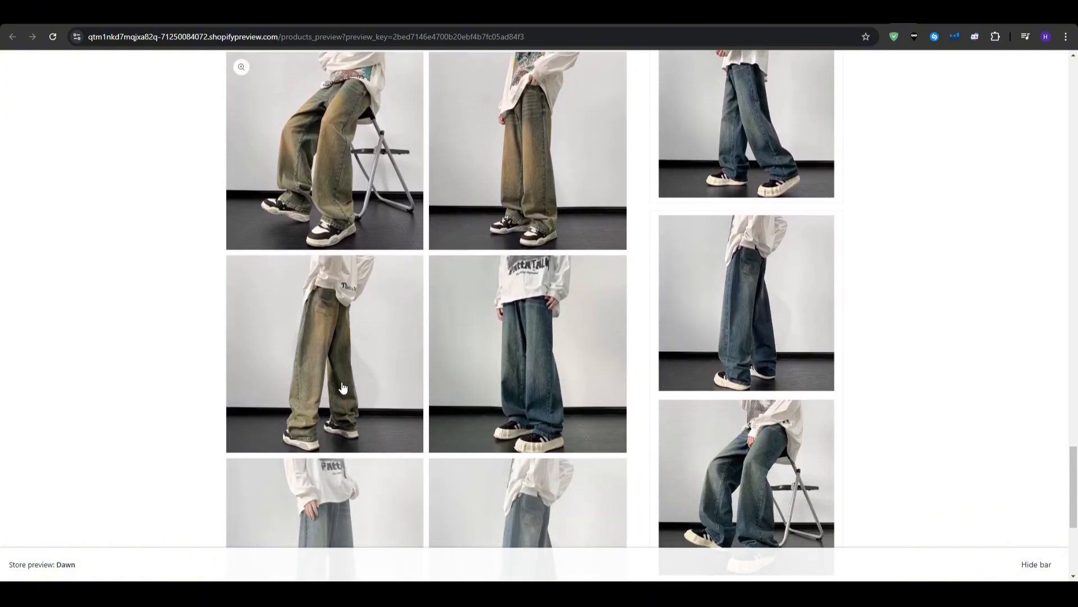
{"action": "scroll", "coordinate": [343, 388], "scroll_direction": "up", "scroll_amount": 1}
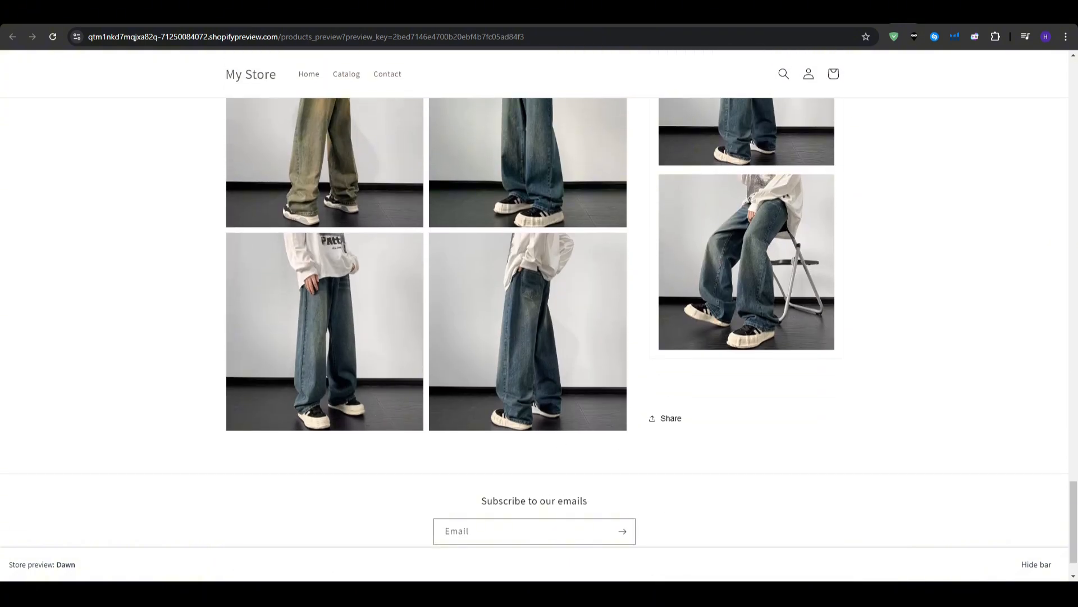